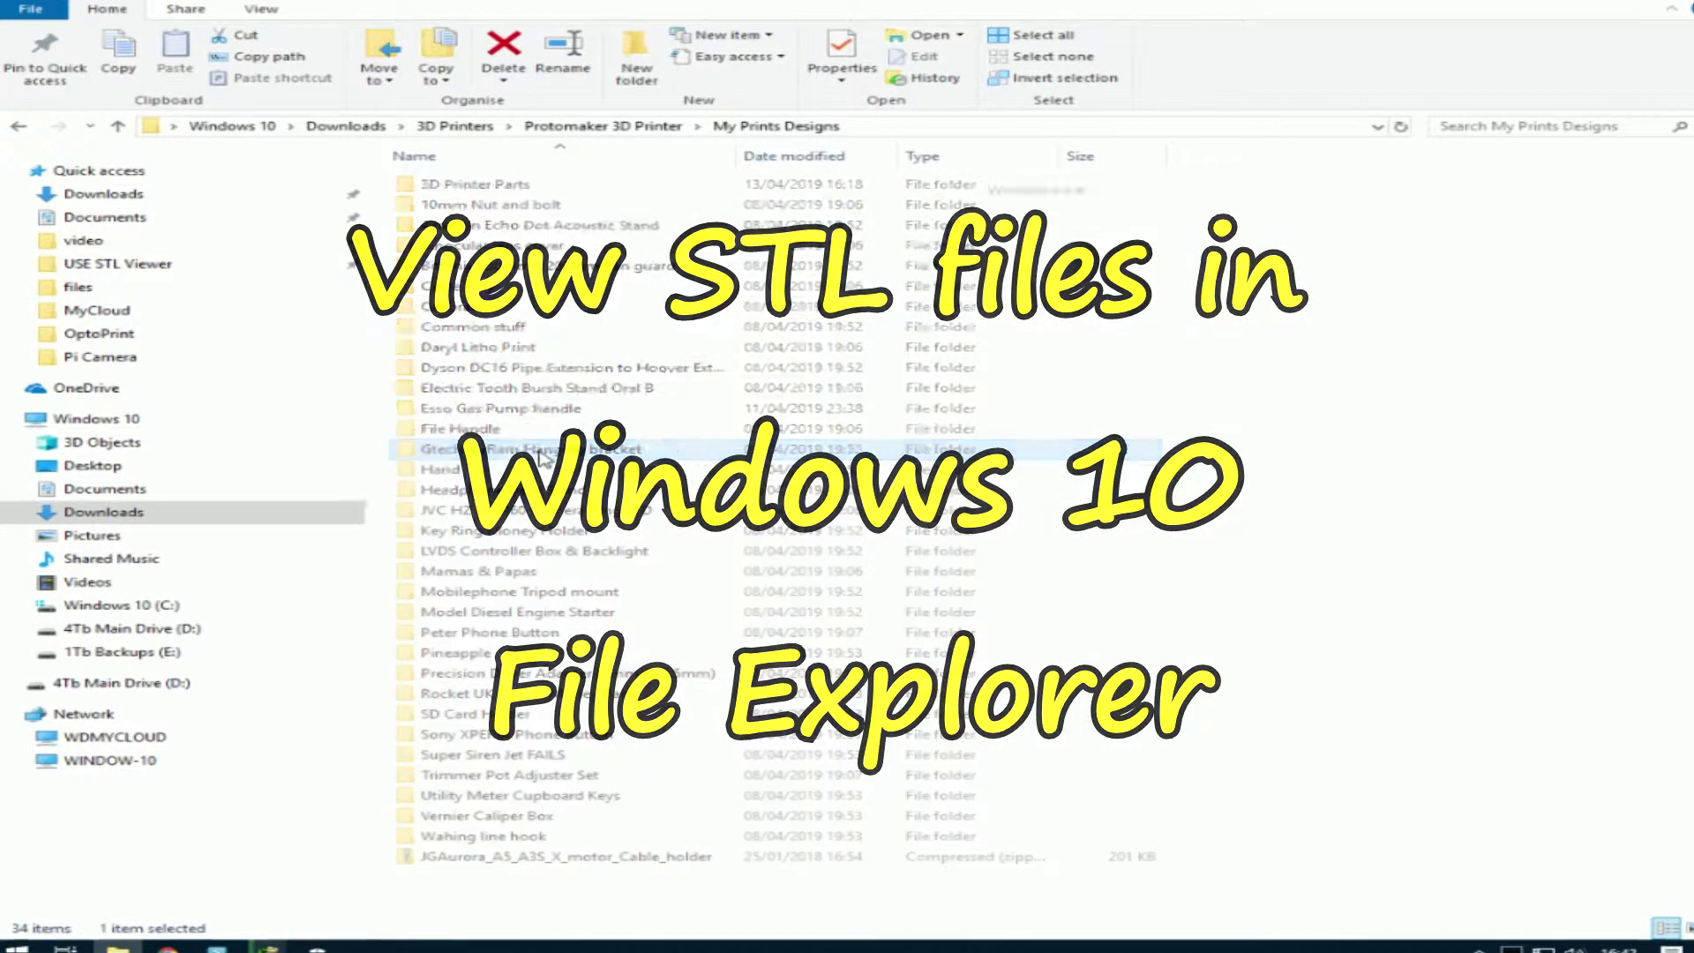
Open the Gtech AirRam Hanging bracket folder inside My Prints Designs
double_click(540, 458)
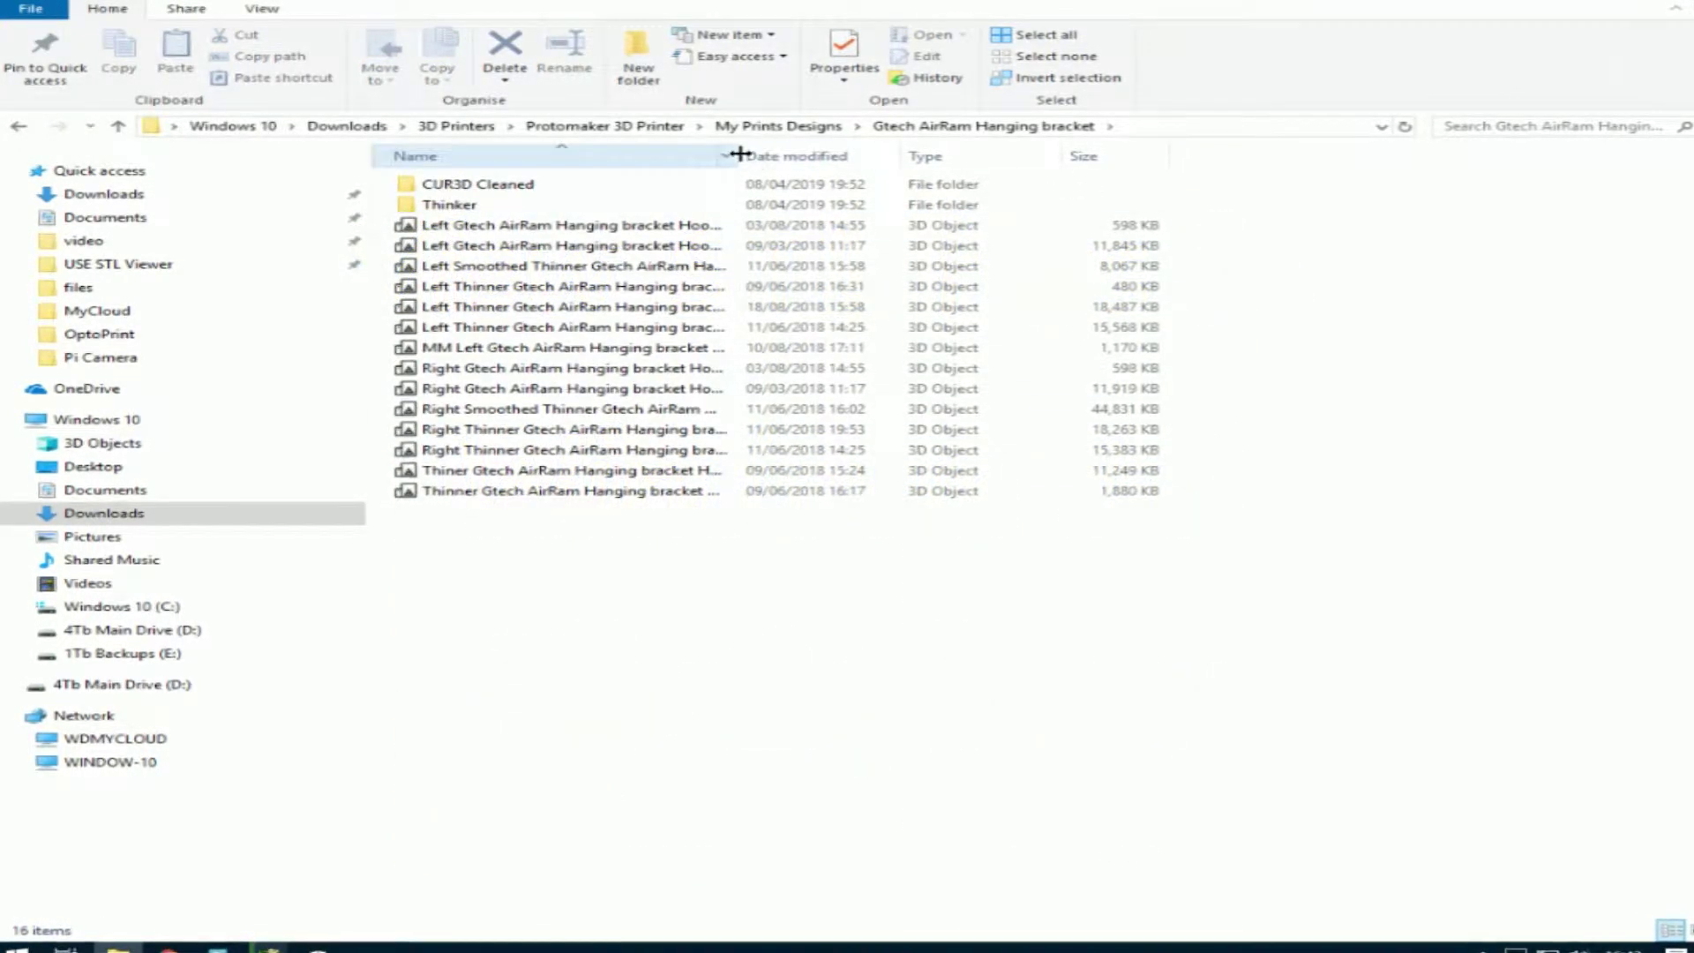
Widen the Name column and switch the bracket folder to Extra large icons
left_click_drag(744, 154, 1117, 155)
right_click(1021, 246)
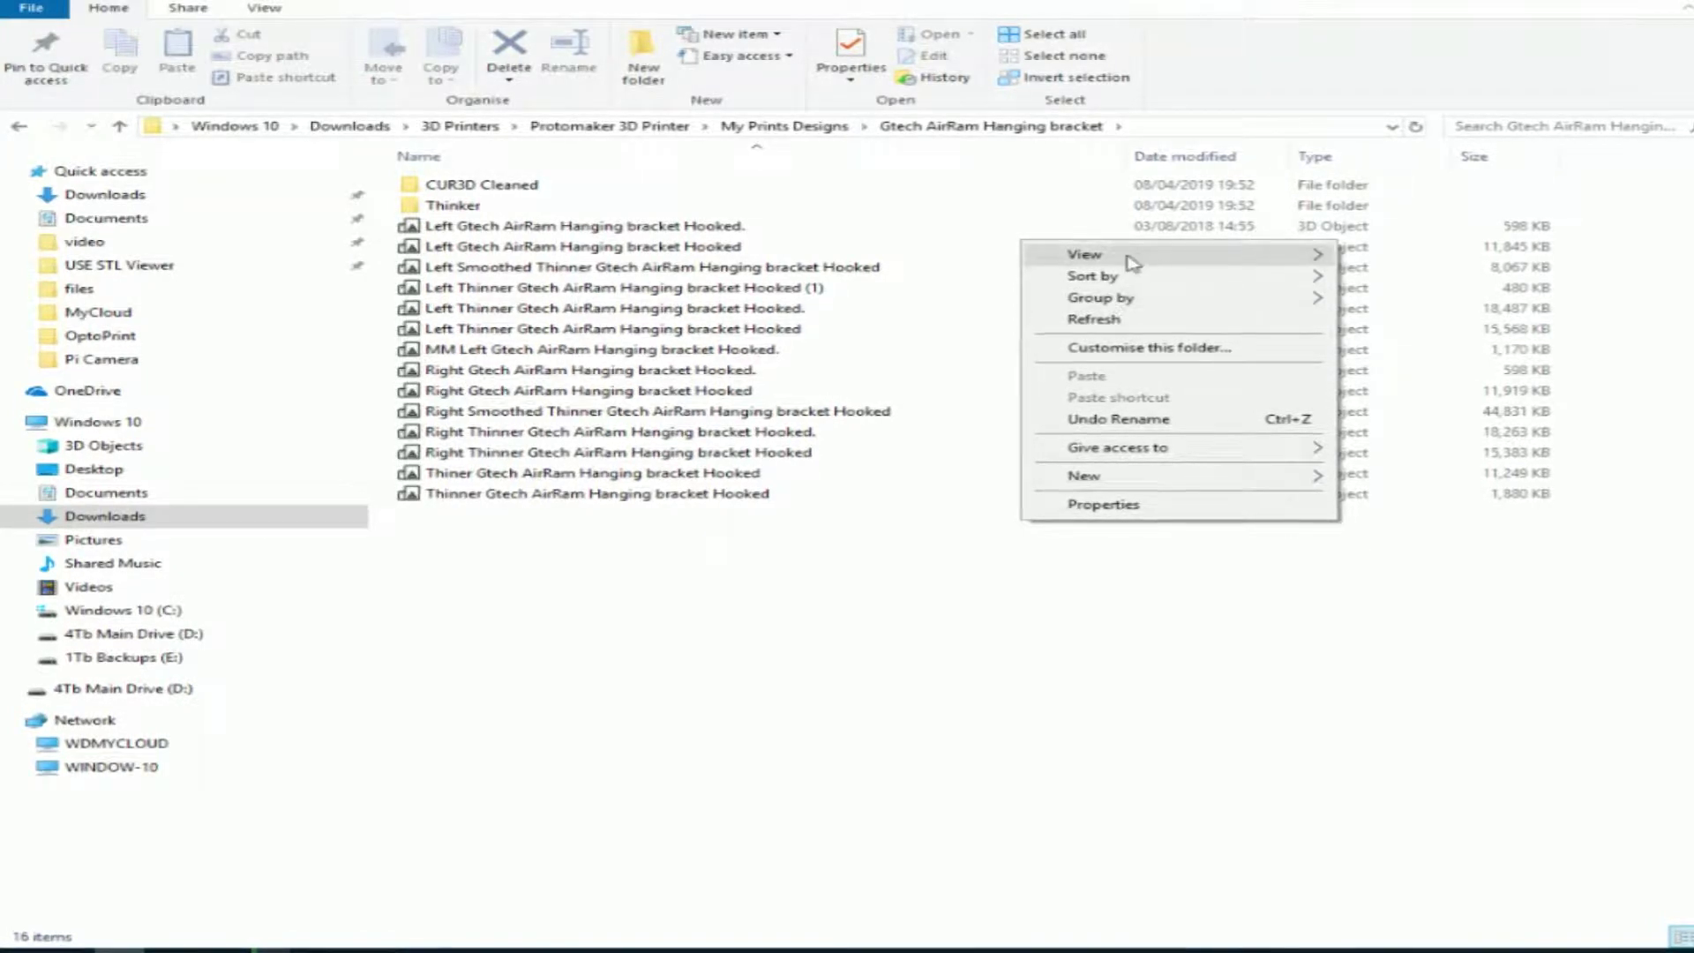
mouse_move(1134, 262)
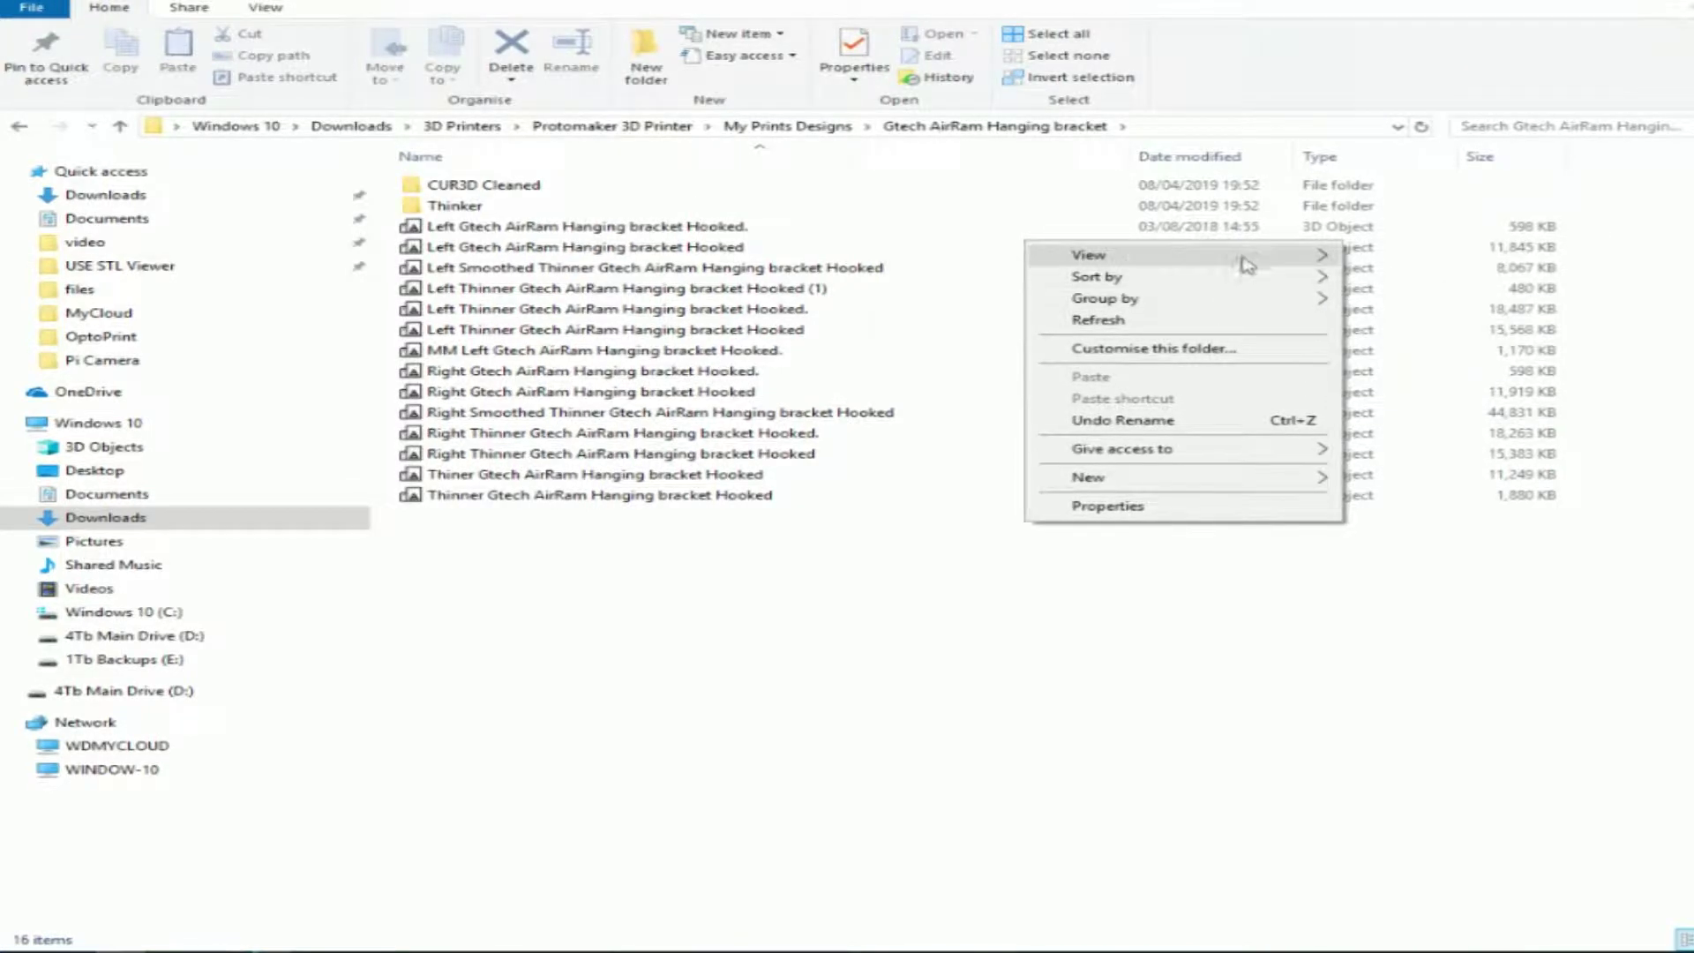
left_click(1395, 259)
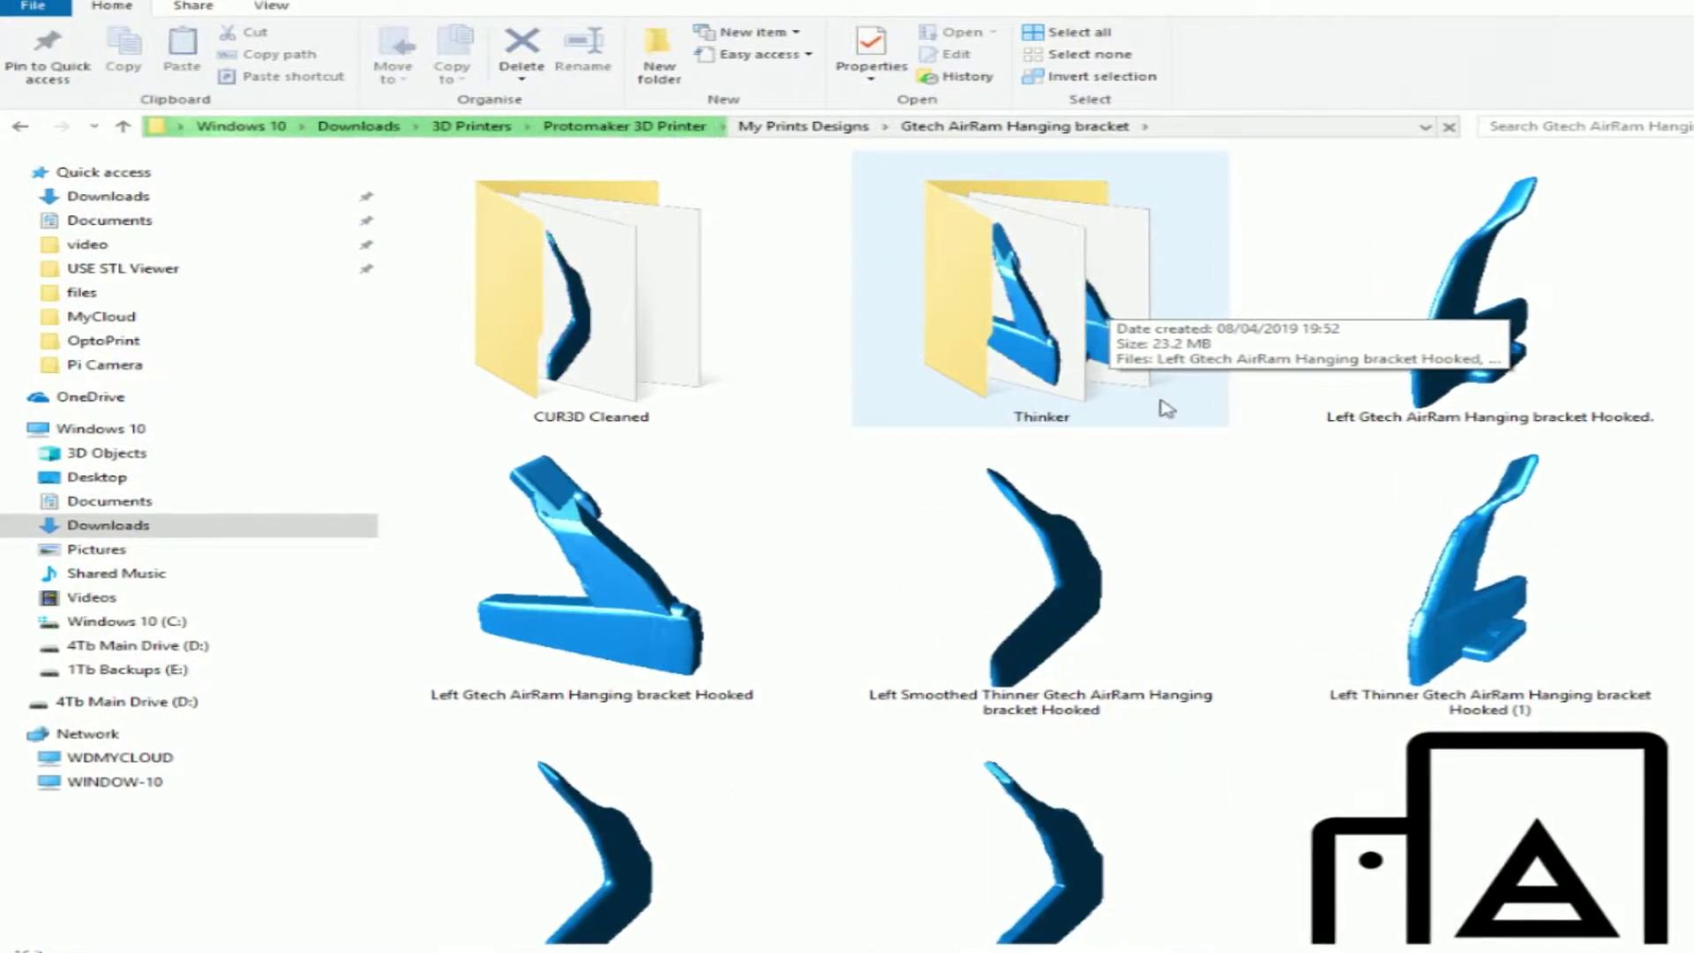
scroll(1165, 404, "down", 3)
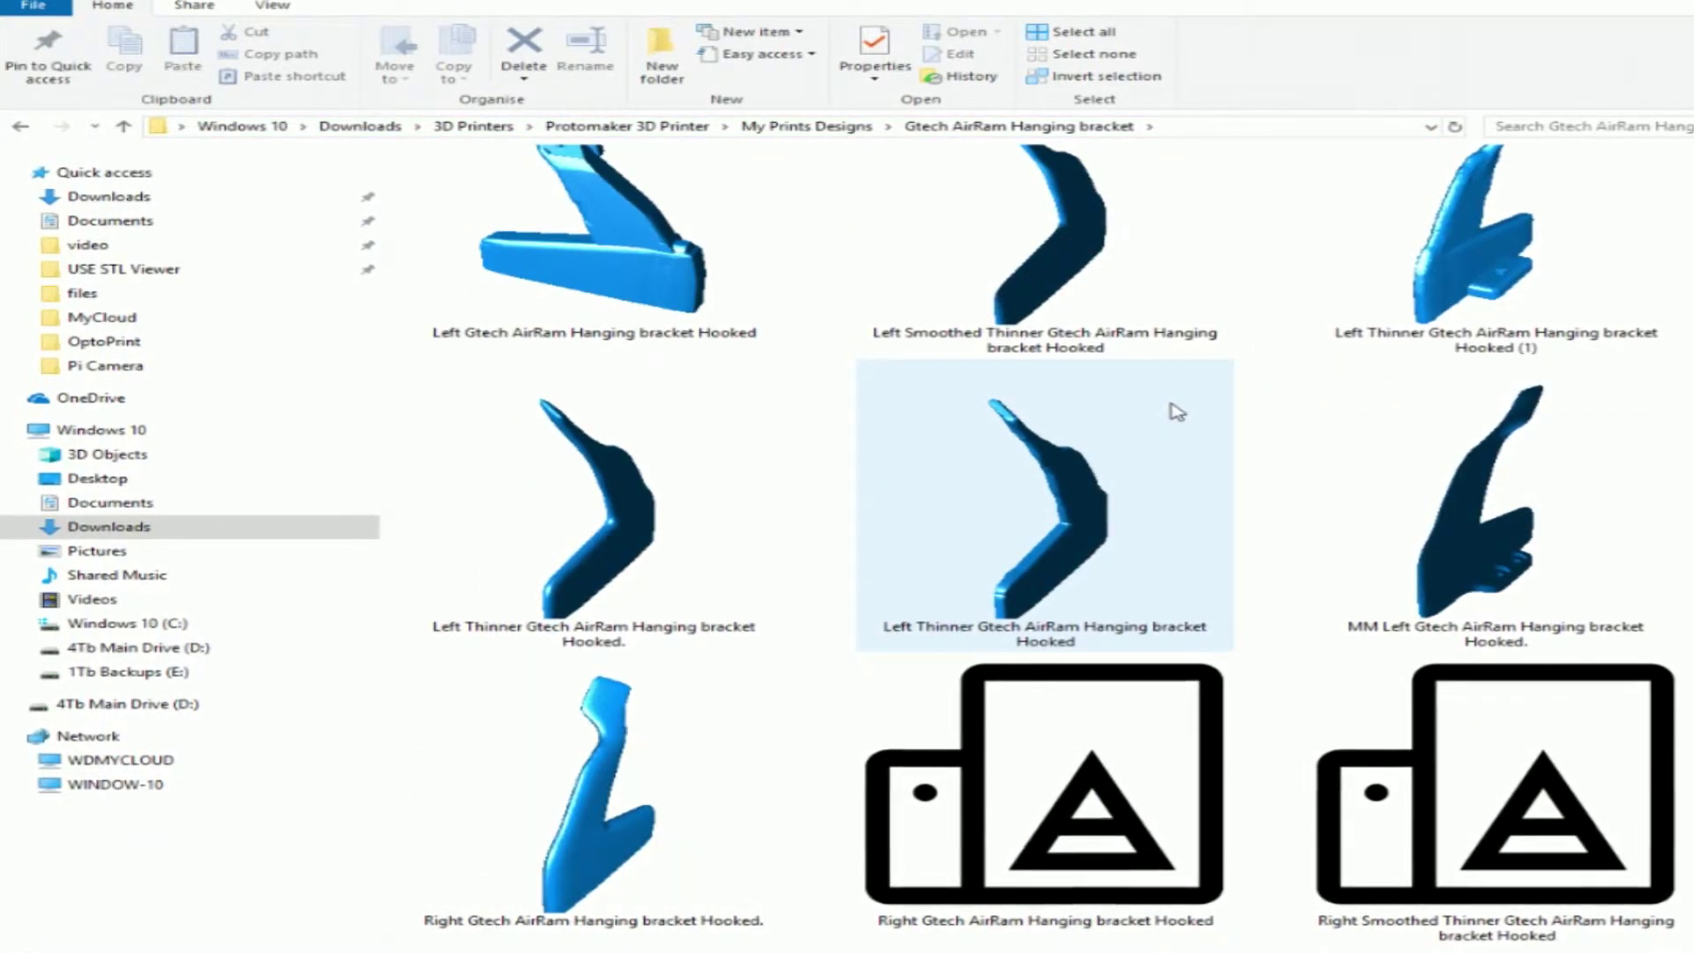
scroll(1178, 413, "down", 3)
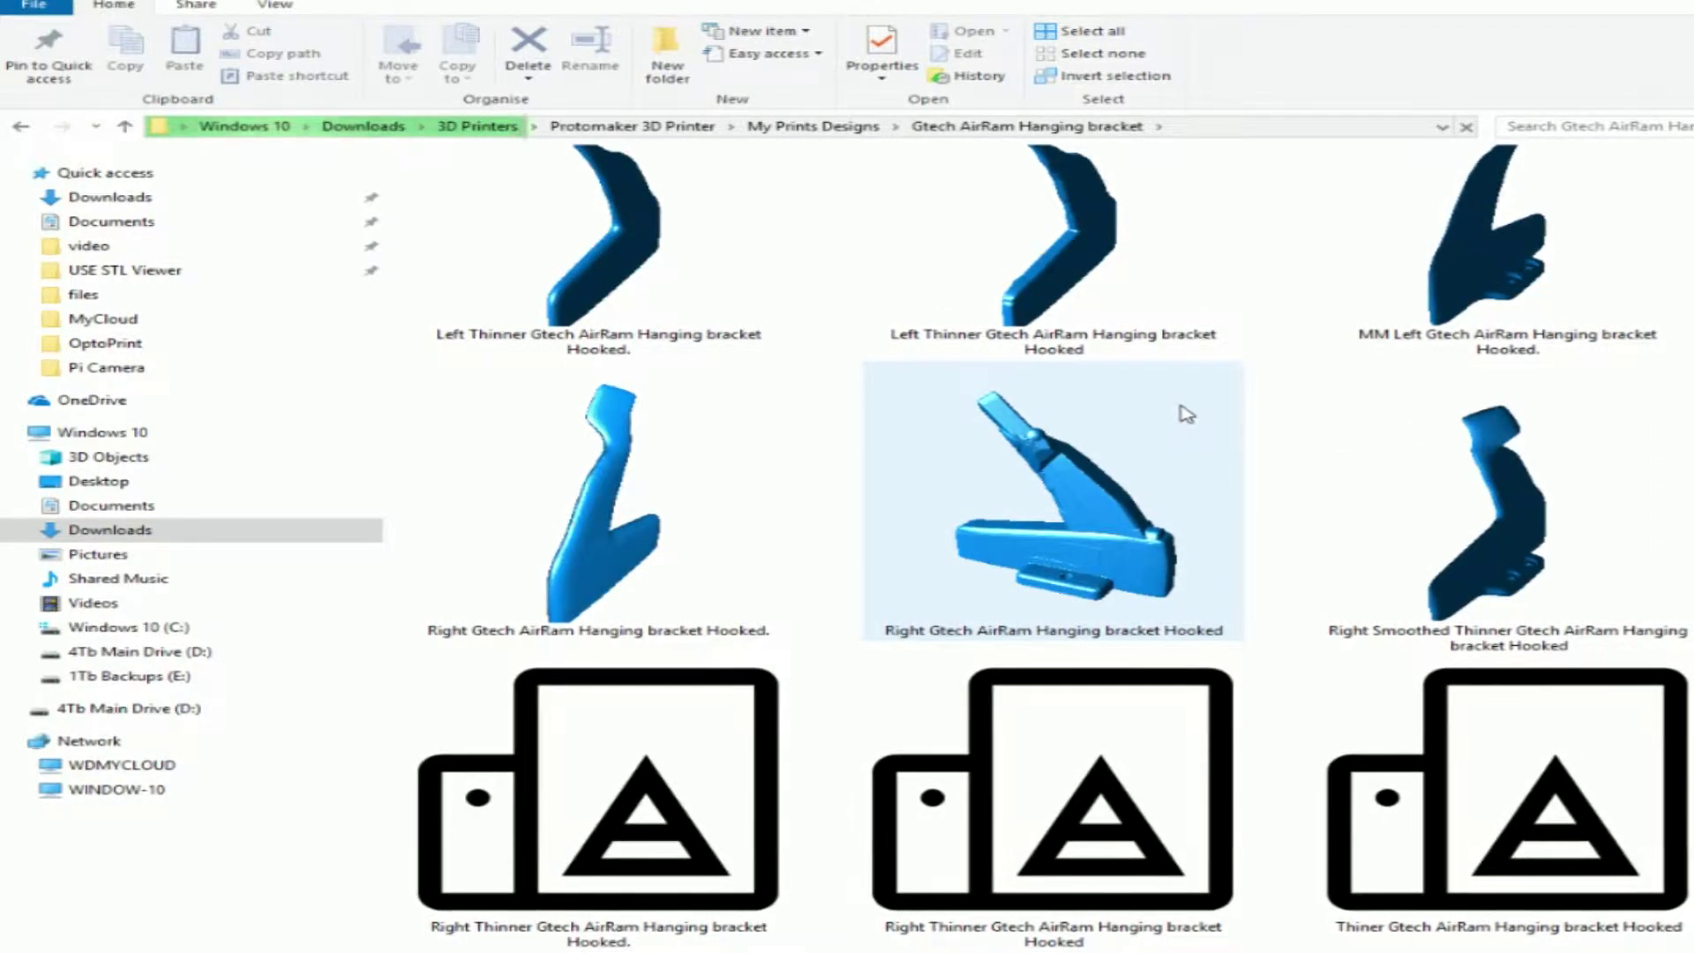
scroll(1187, 415, "down", 3)
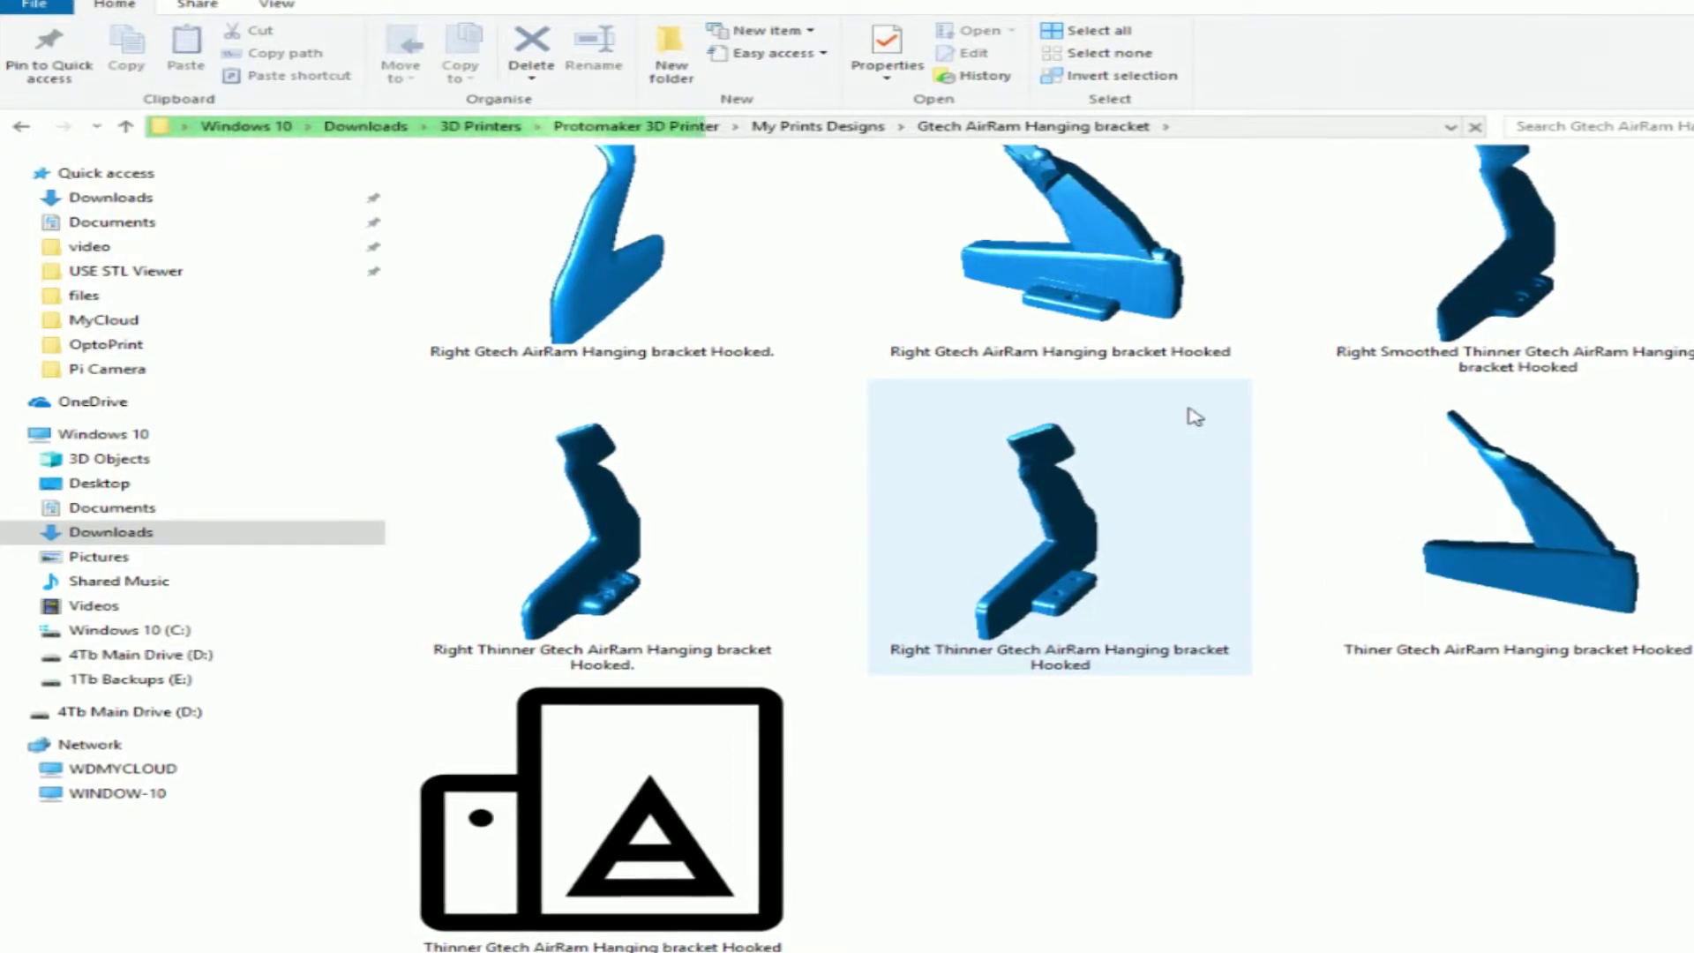
scroll(1196, 416, "up", 9)
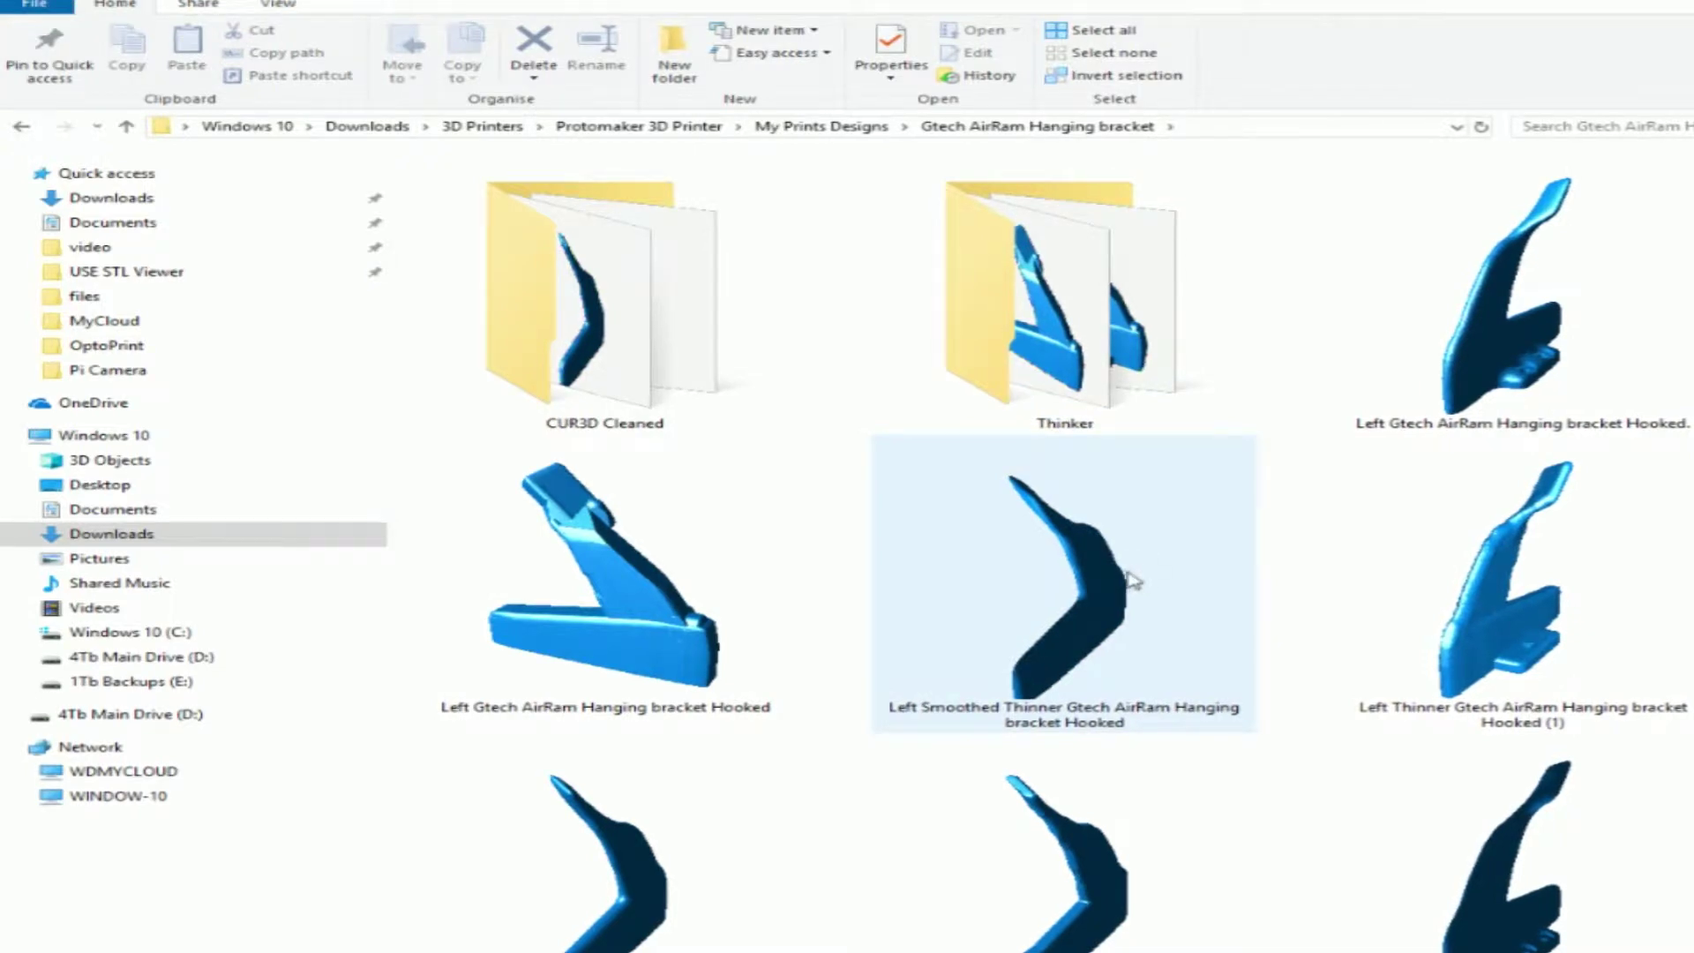
Check the Left Smoothed Thinner file's properties, then go up to My Prints Designs
left_click(1119, 577)
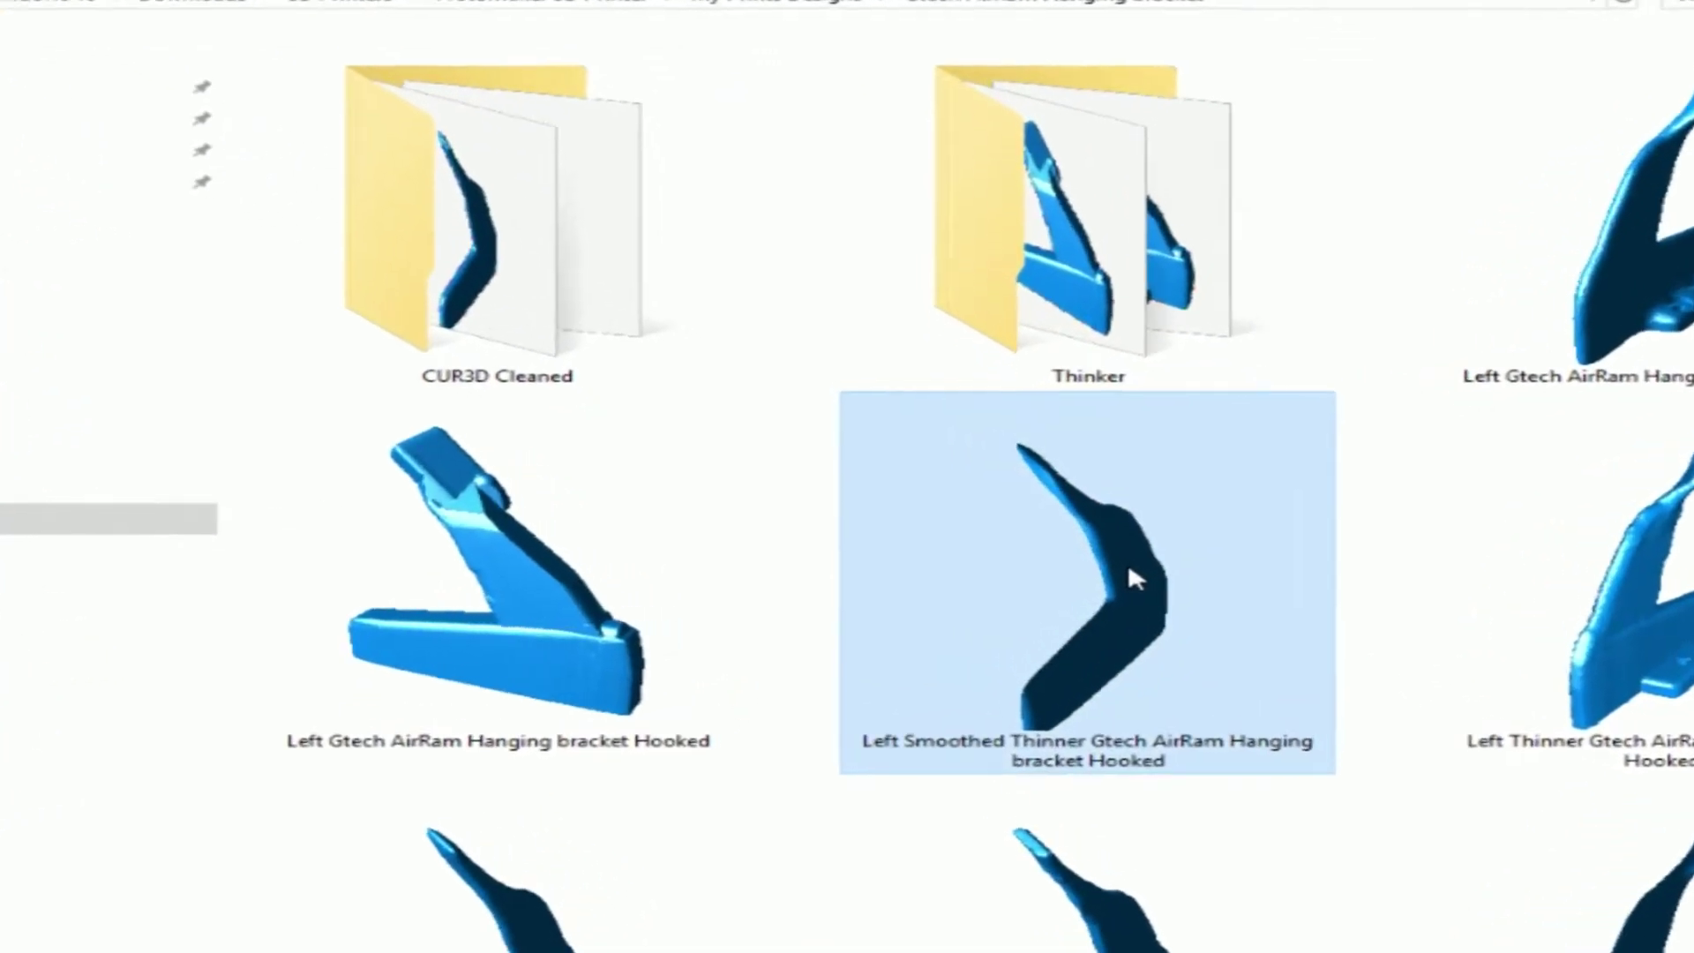
right_click(1131, 571)
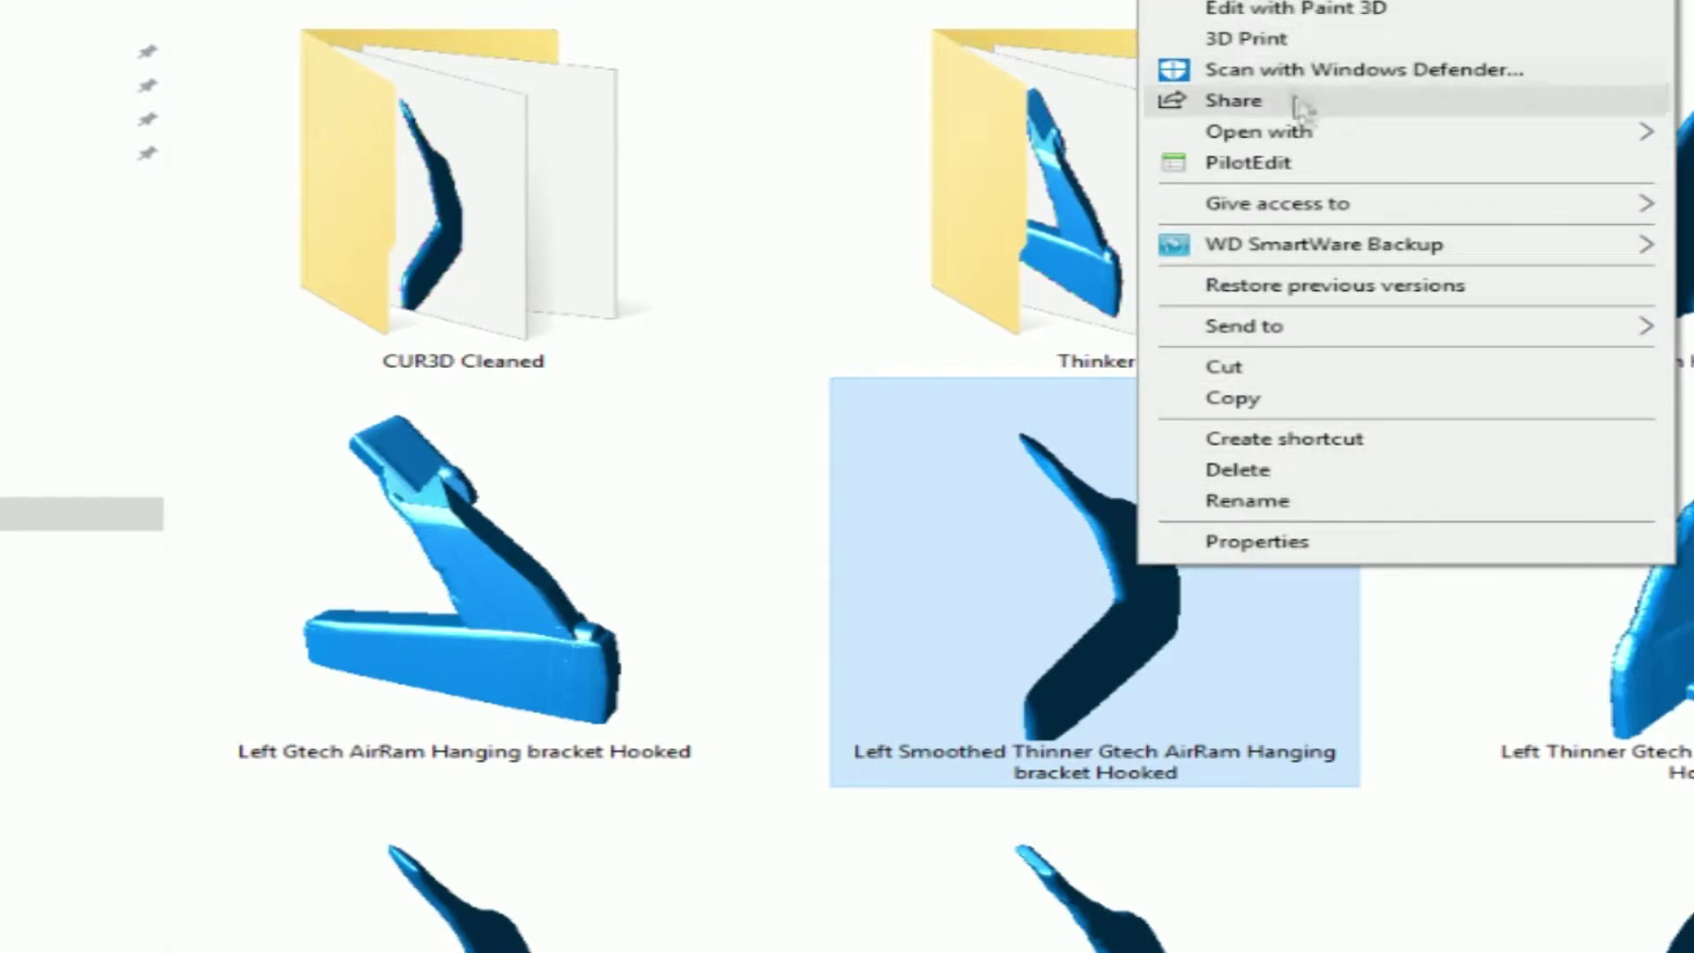
mouse_move(1297, 263)
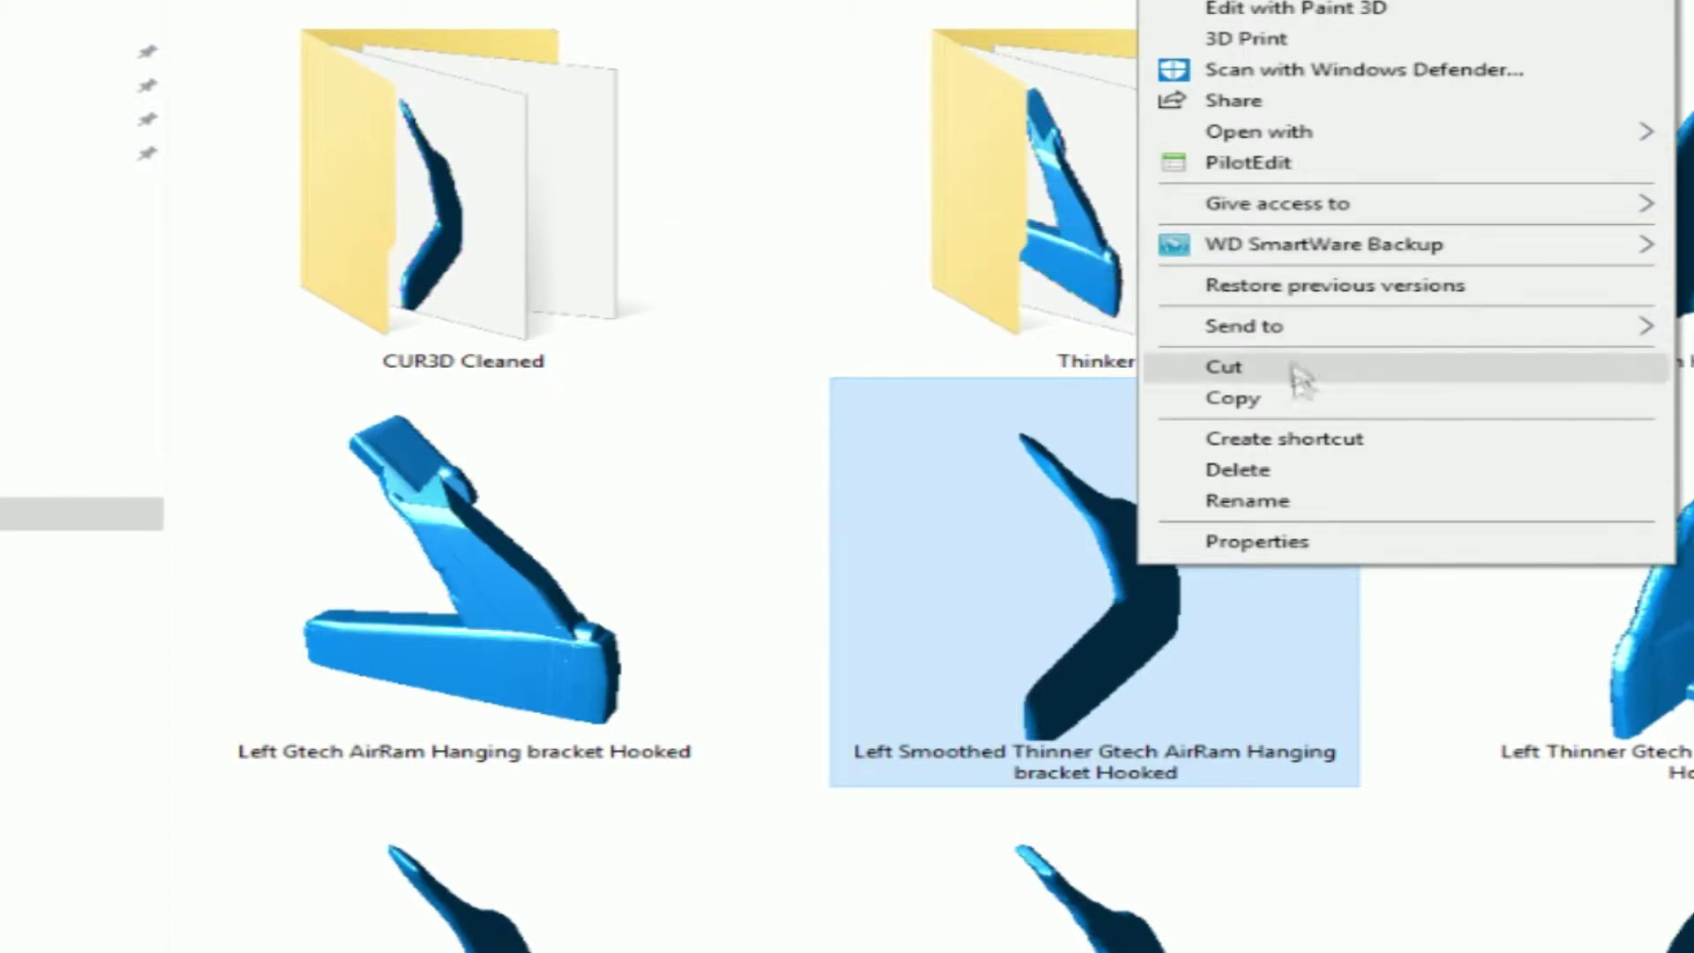
left_click(1302, 541)
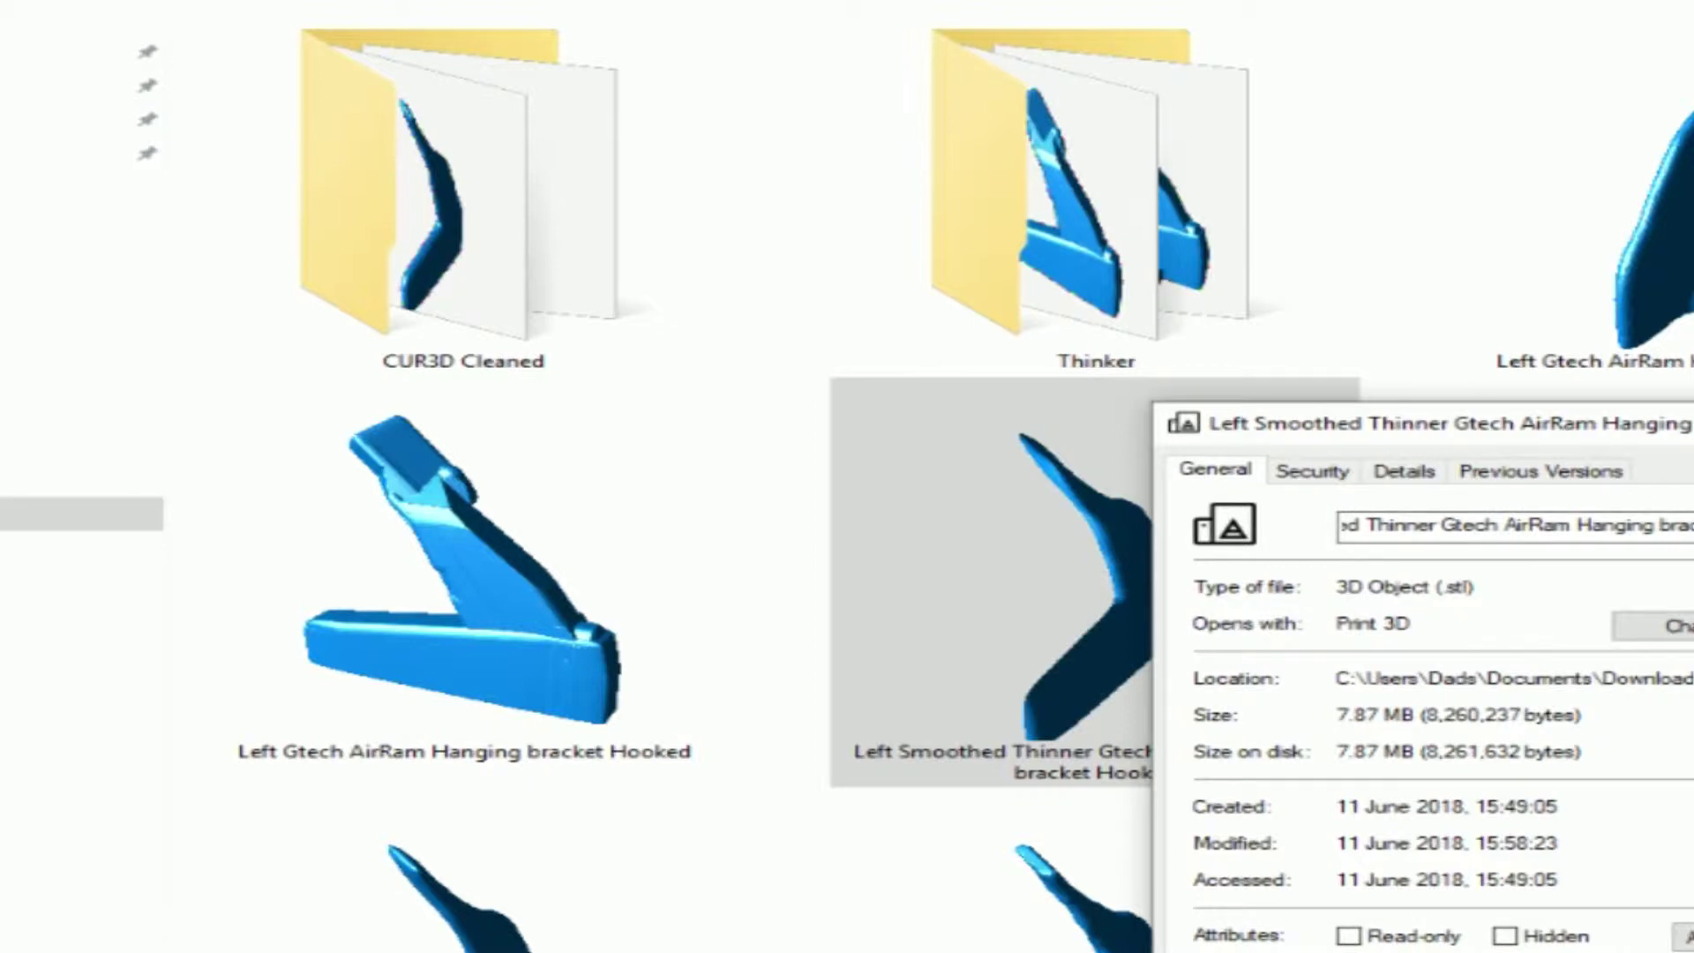
key("Escape")
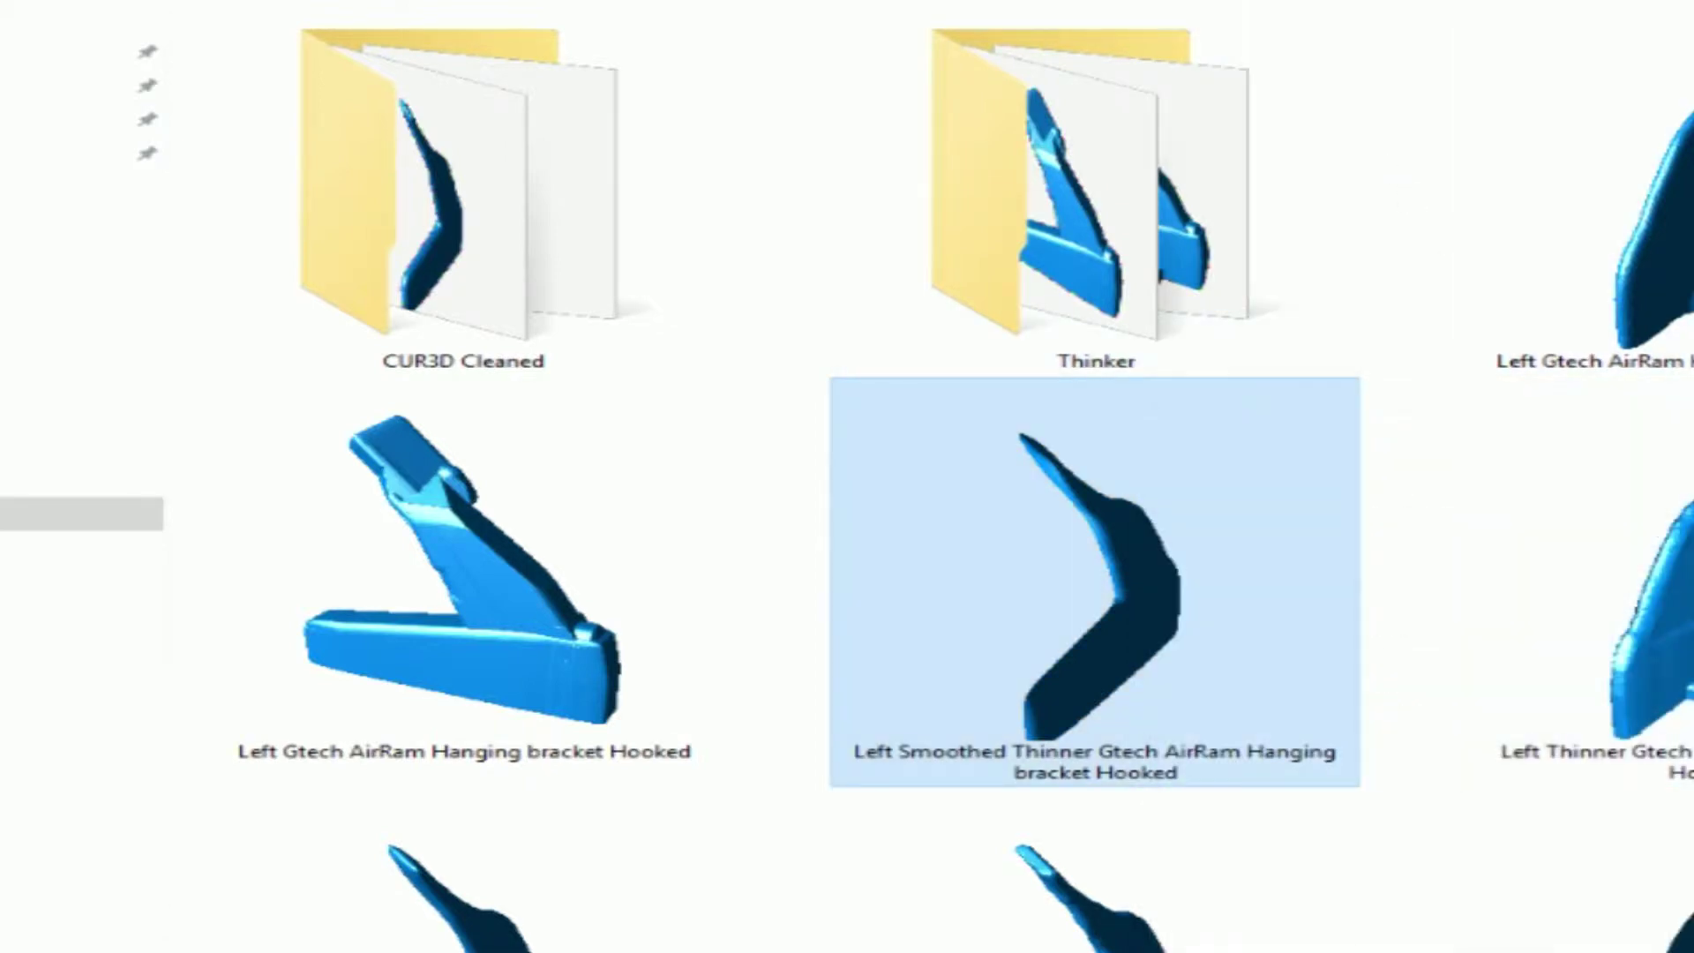
key("alt+Up")
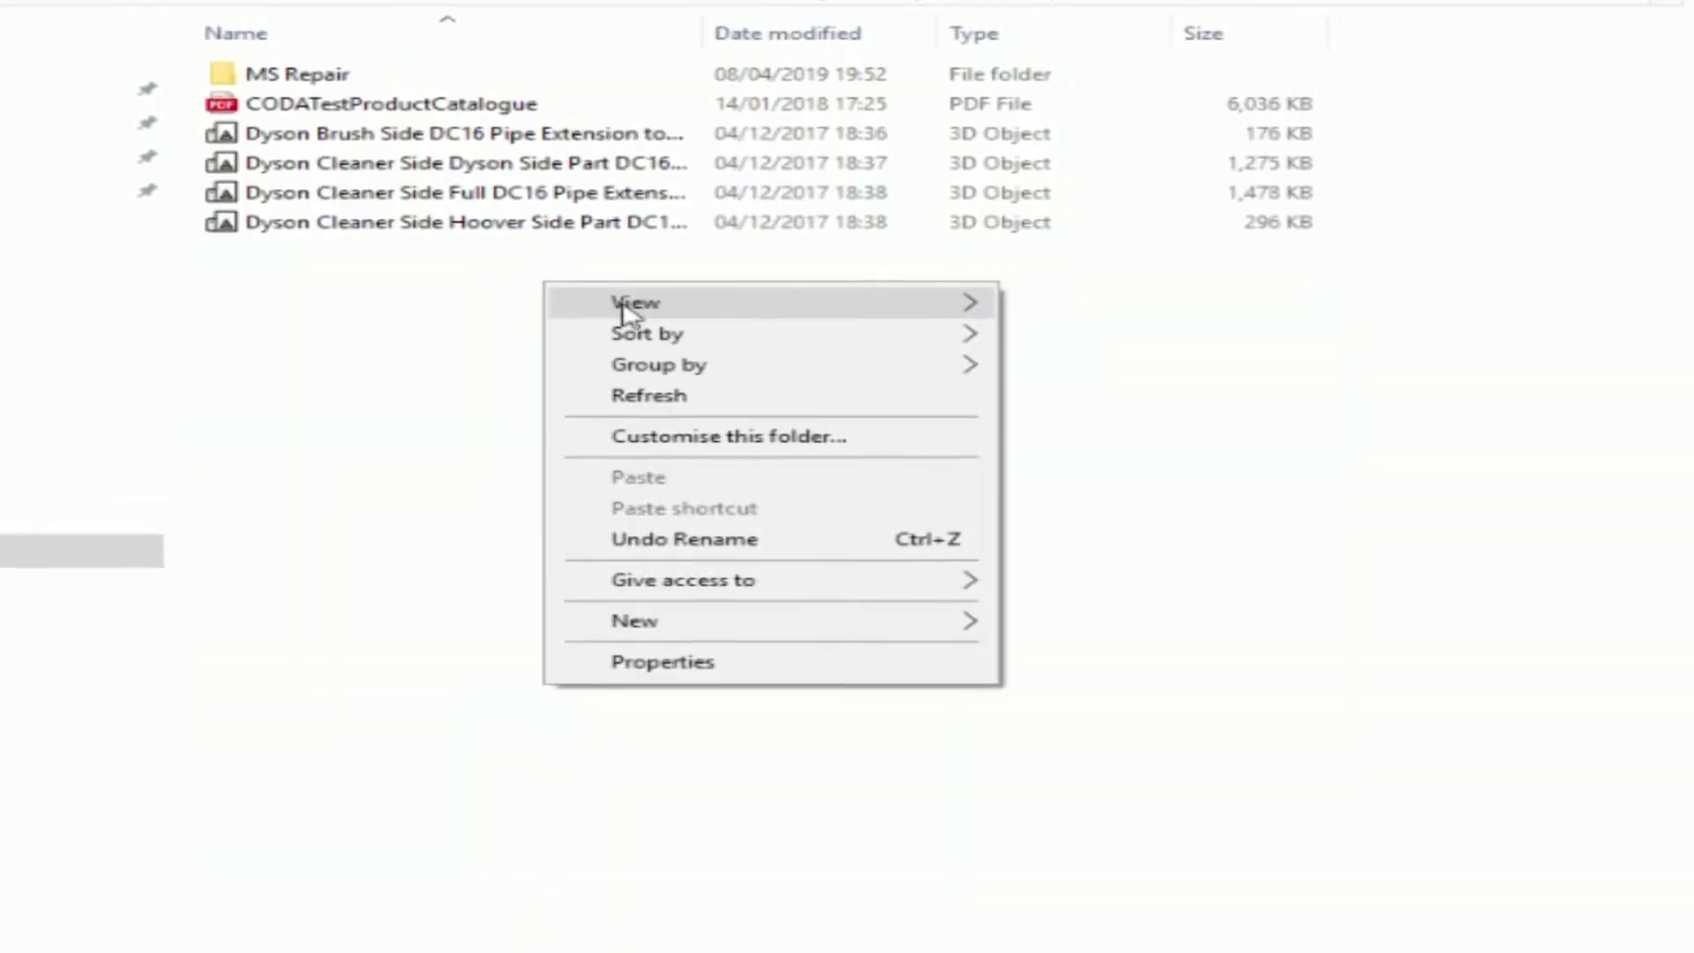
Switch the Dyson DC16 folder view to Medium icons, then to Small icons
mouse_move(713, 324)
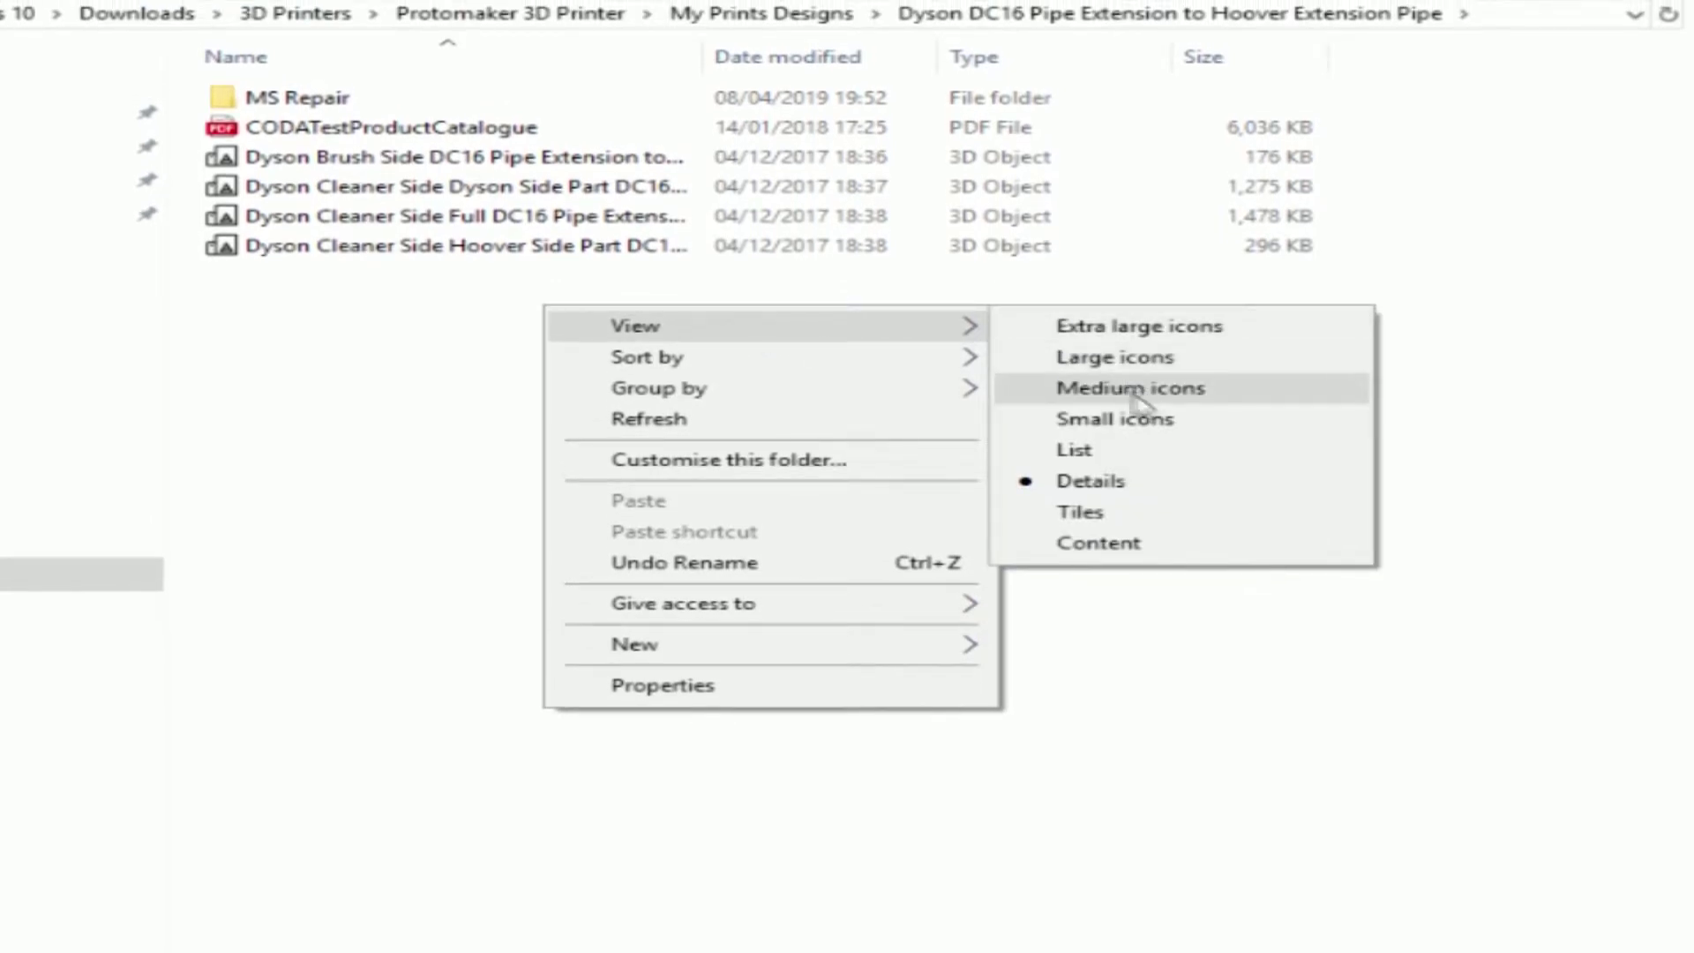
left_click(1159, 398)
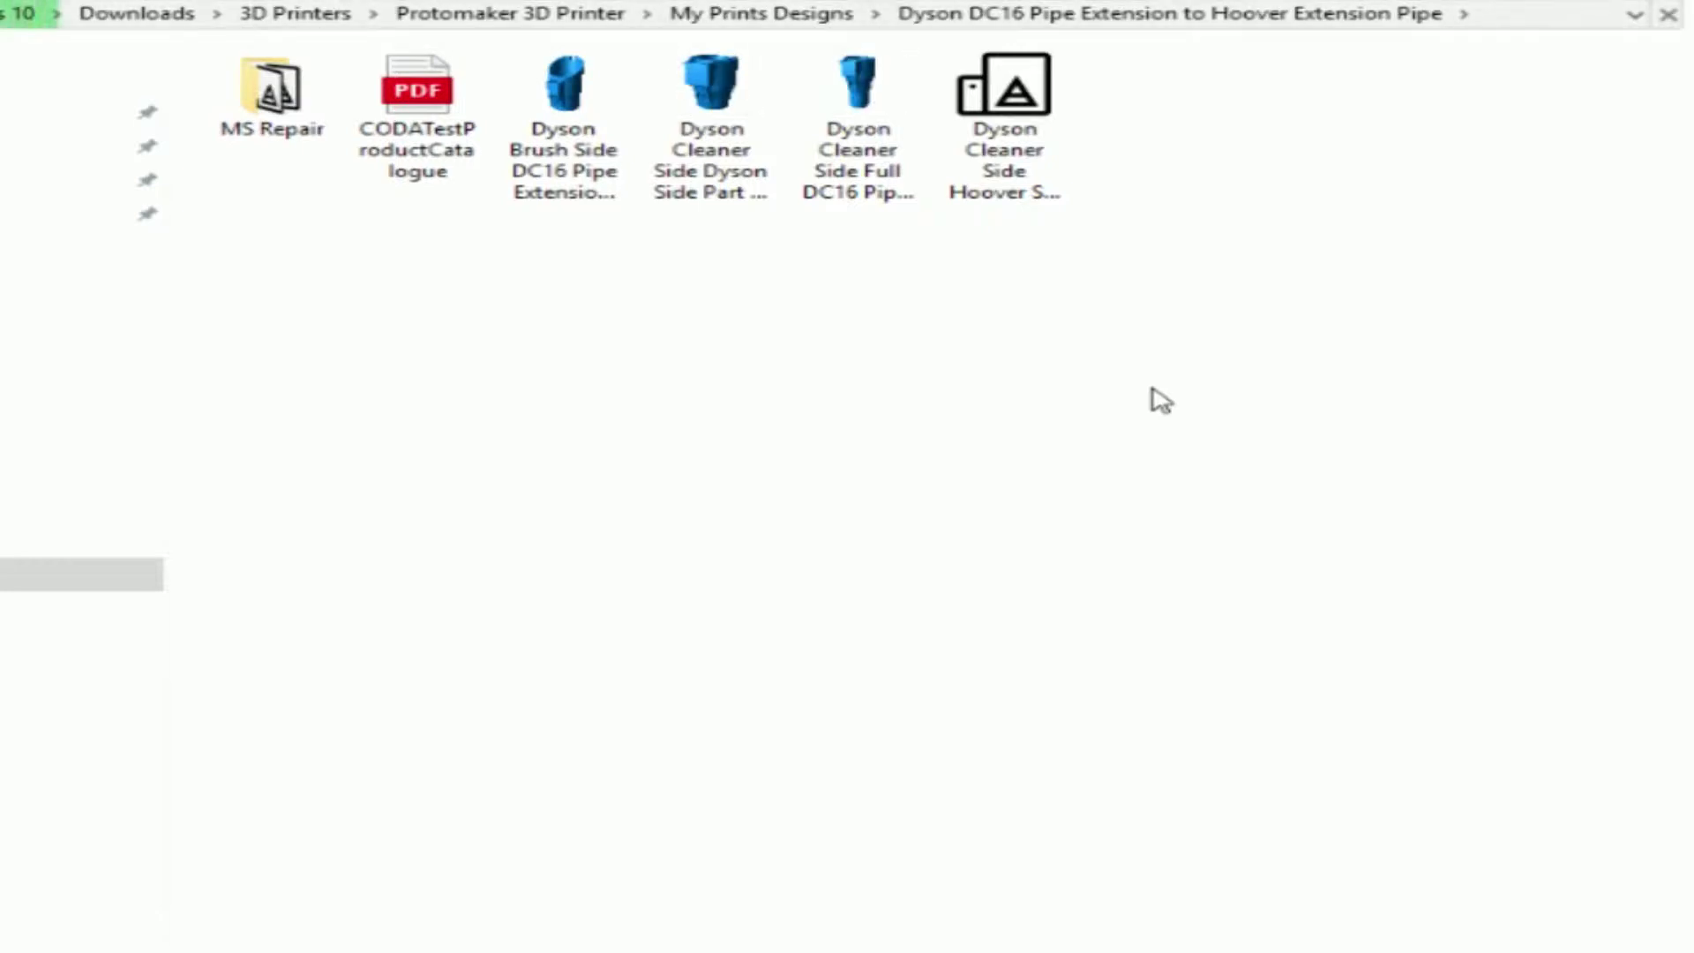
right_click(1202, 276)
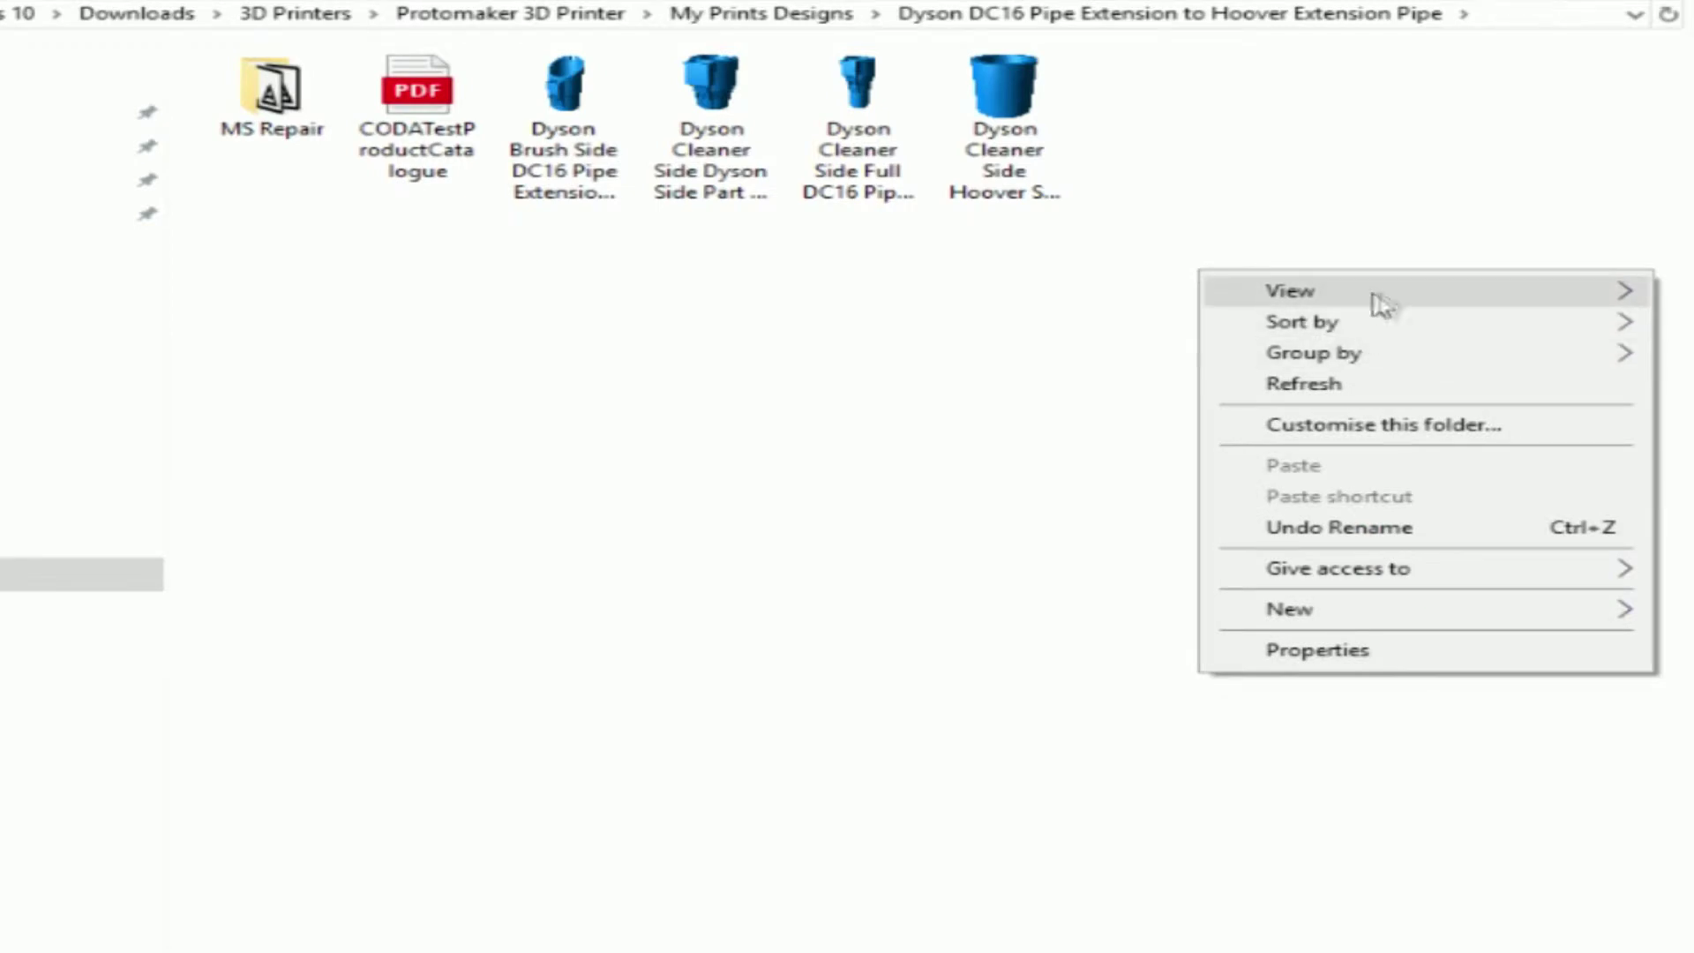
mouse_move(1373, 293)
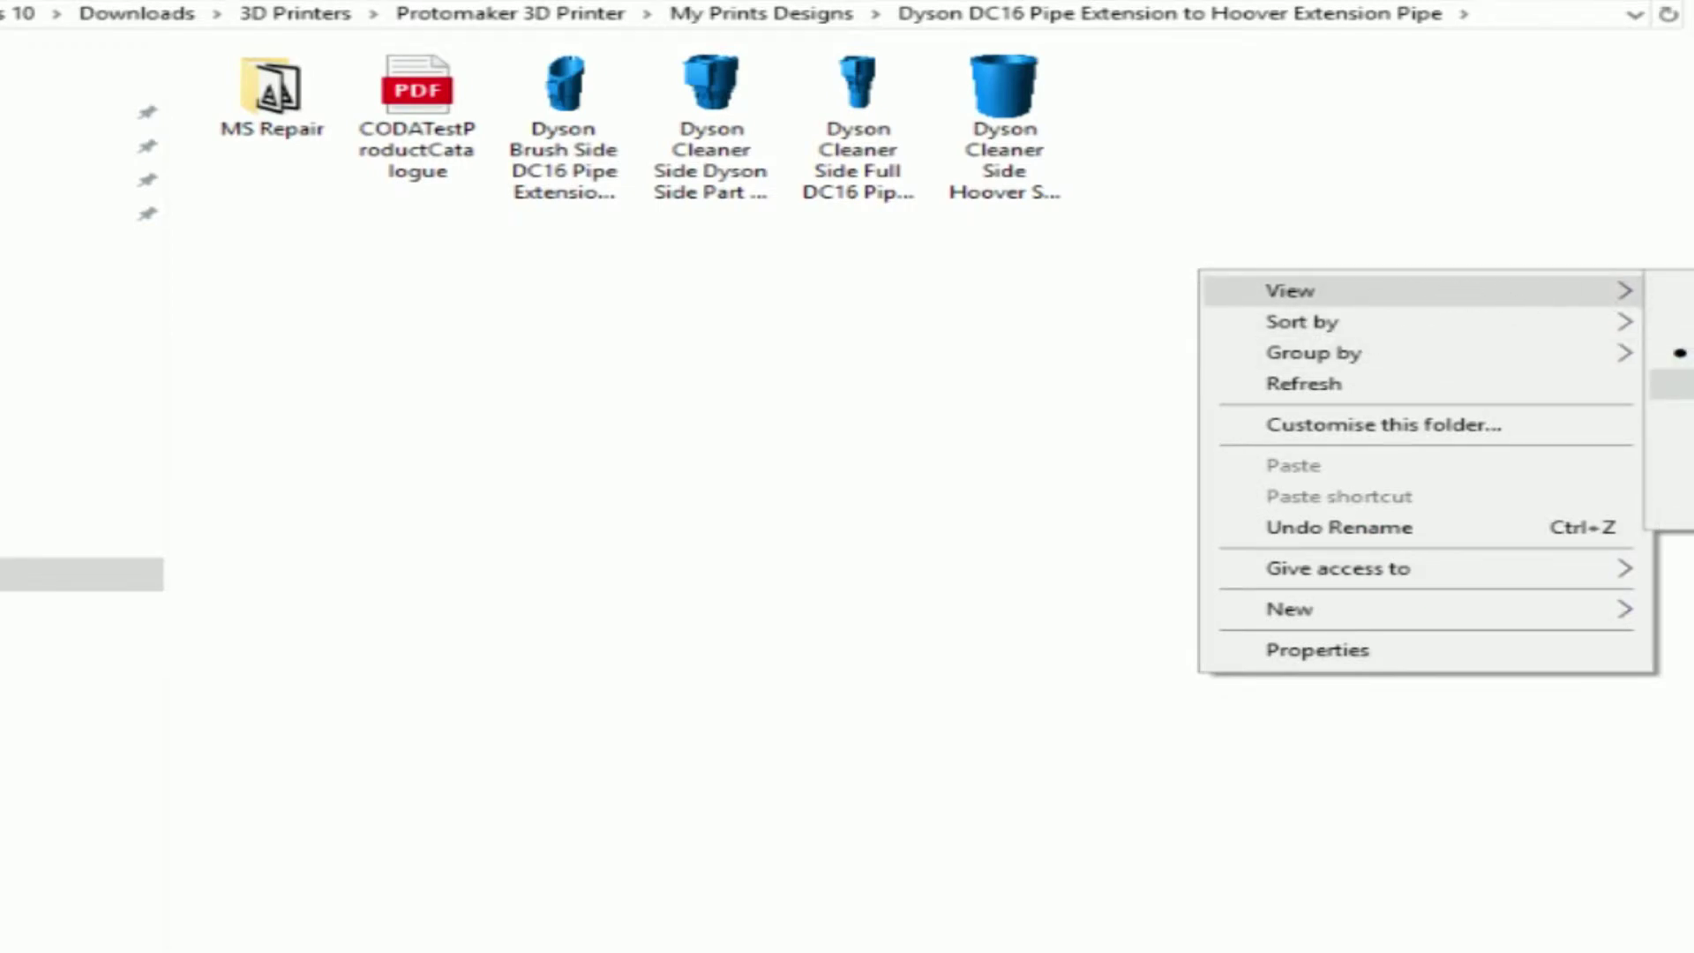
left_click(1675, 385)
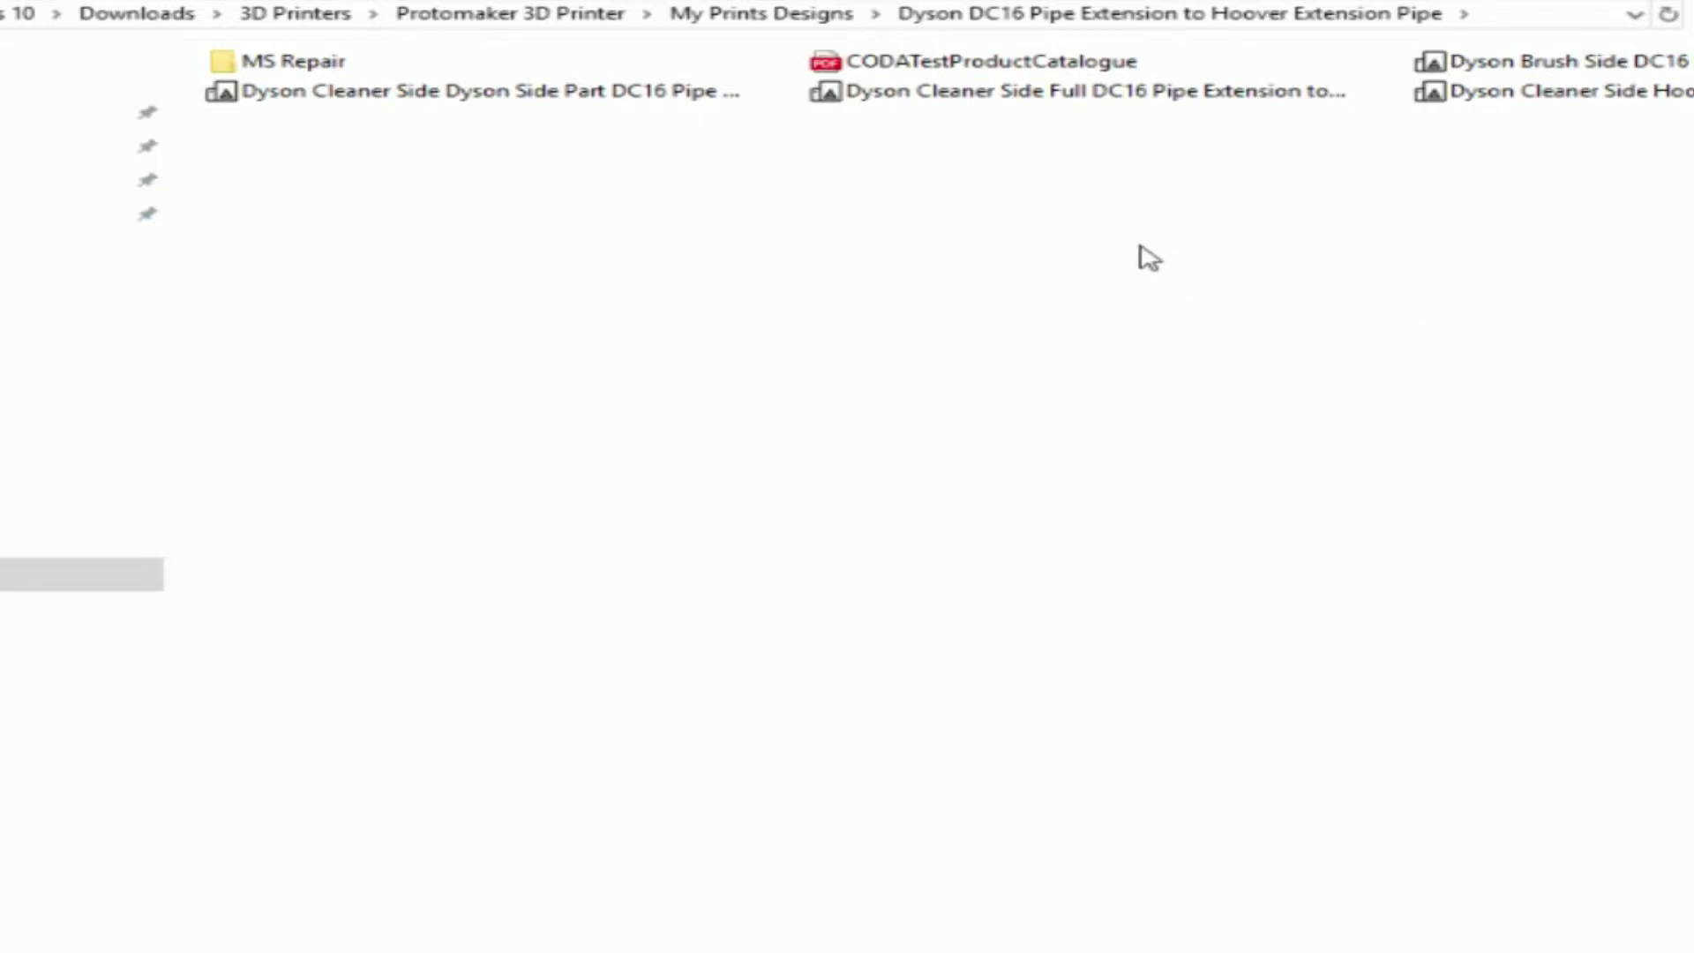
Change the Dyson DC16 folder view to Extra large icons
right_click(1076, 200)
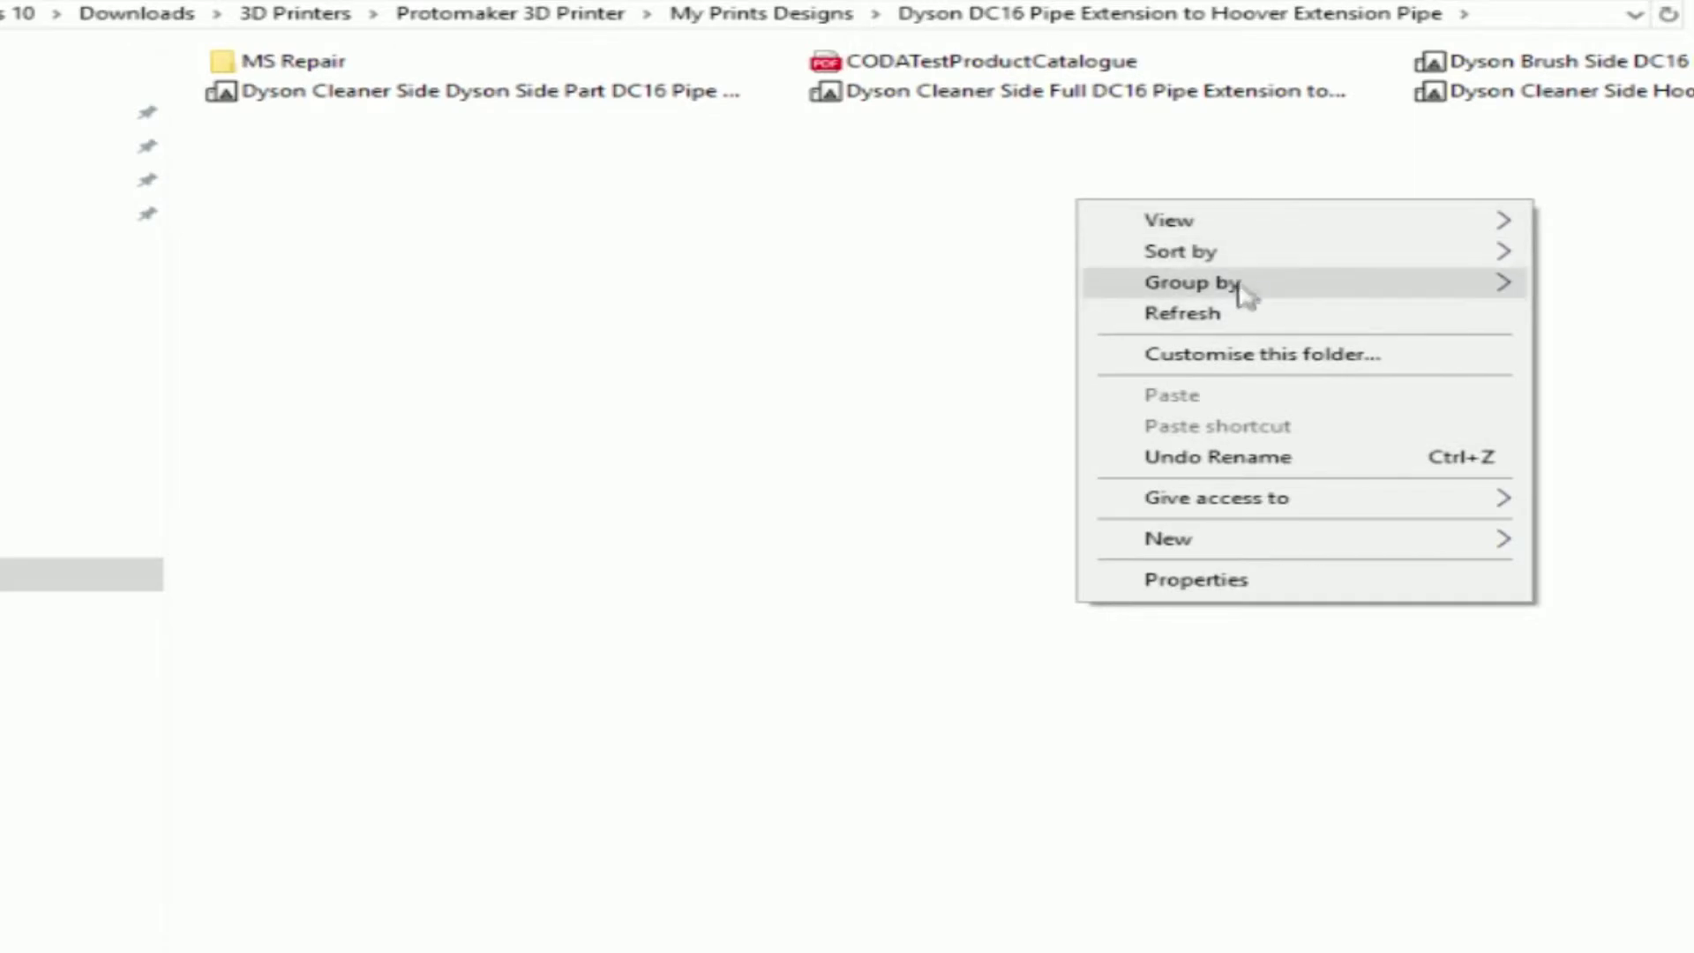
mouse_move(1277, 256)
mouse_move(1373, 223)
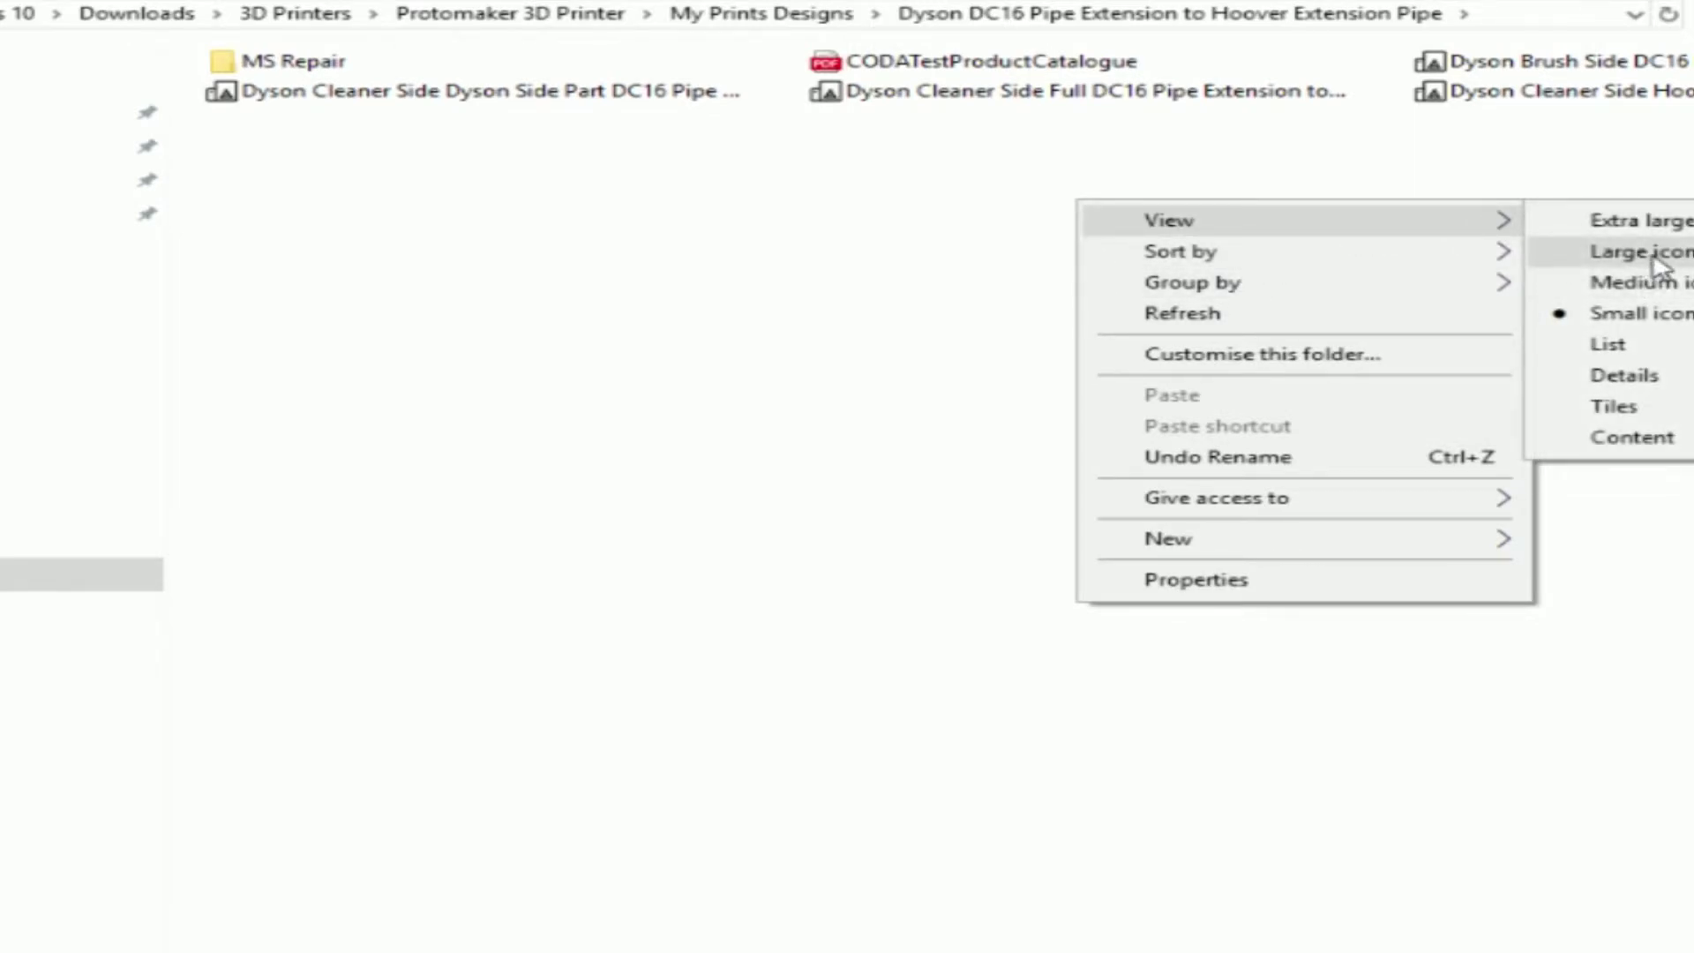
left_click(1662, 222)
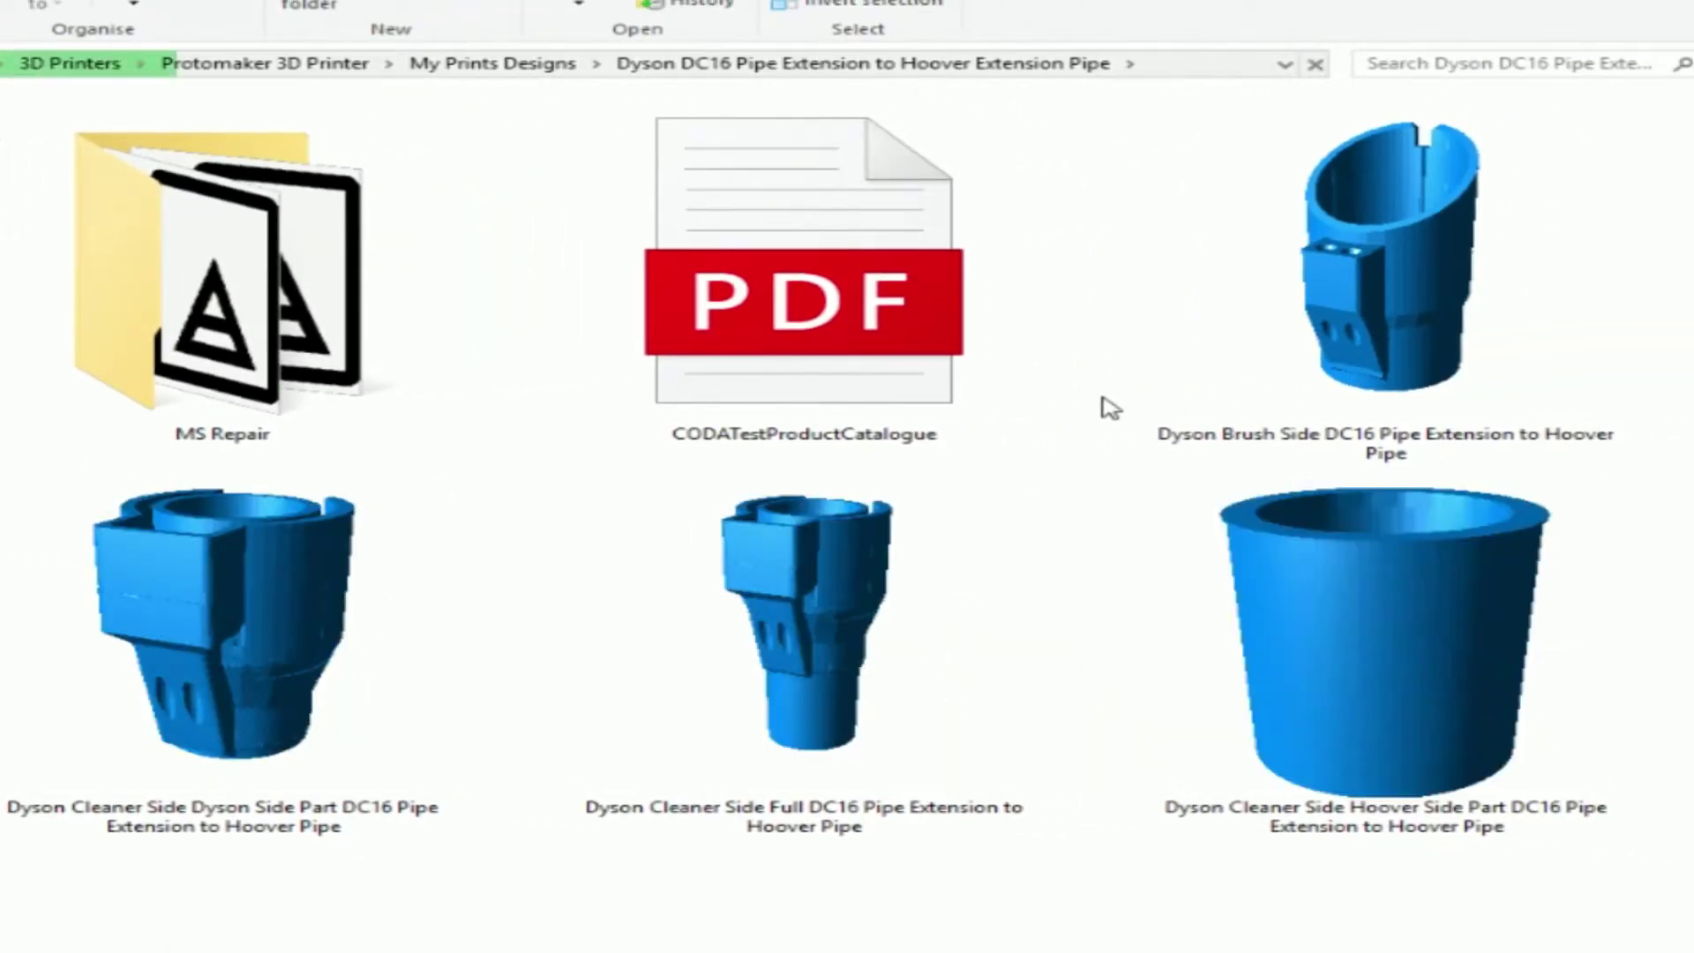
Bring up the Dyson folder's context menu again and dismiss it without changes
left_click_drag(1100, 397, 1103, 472)
right_click(1103, 472)
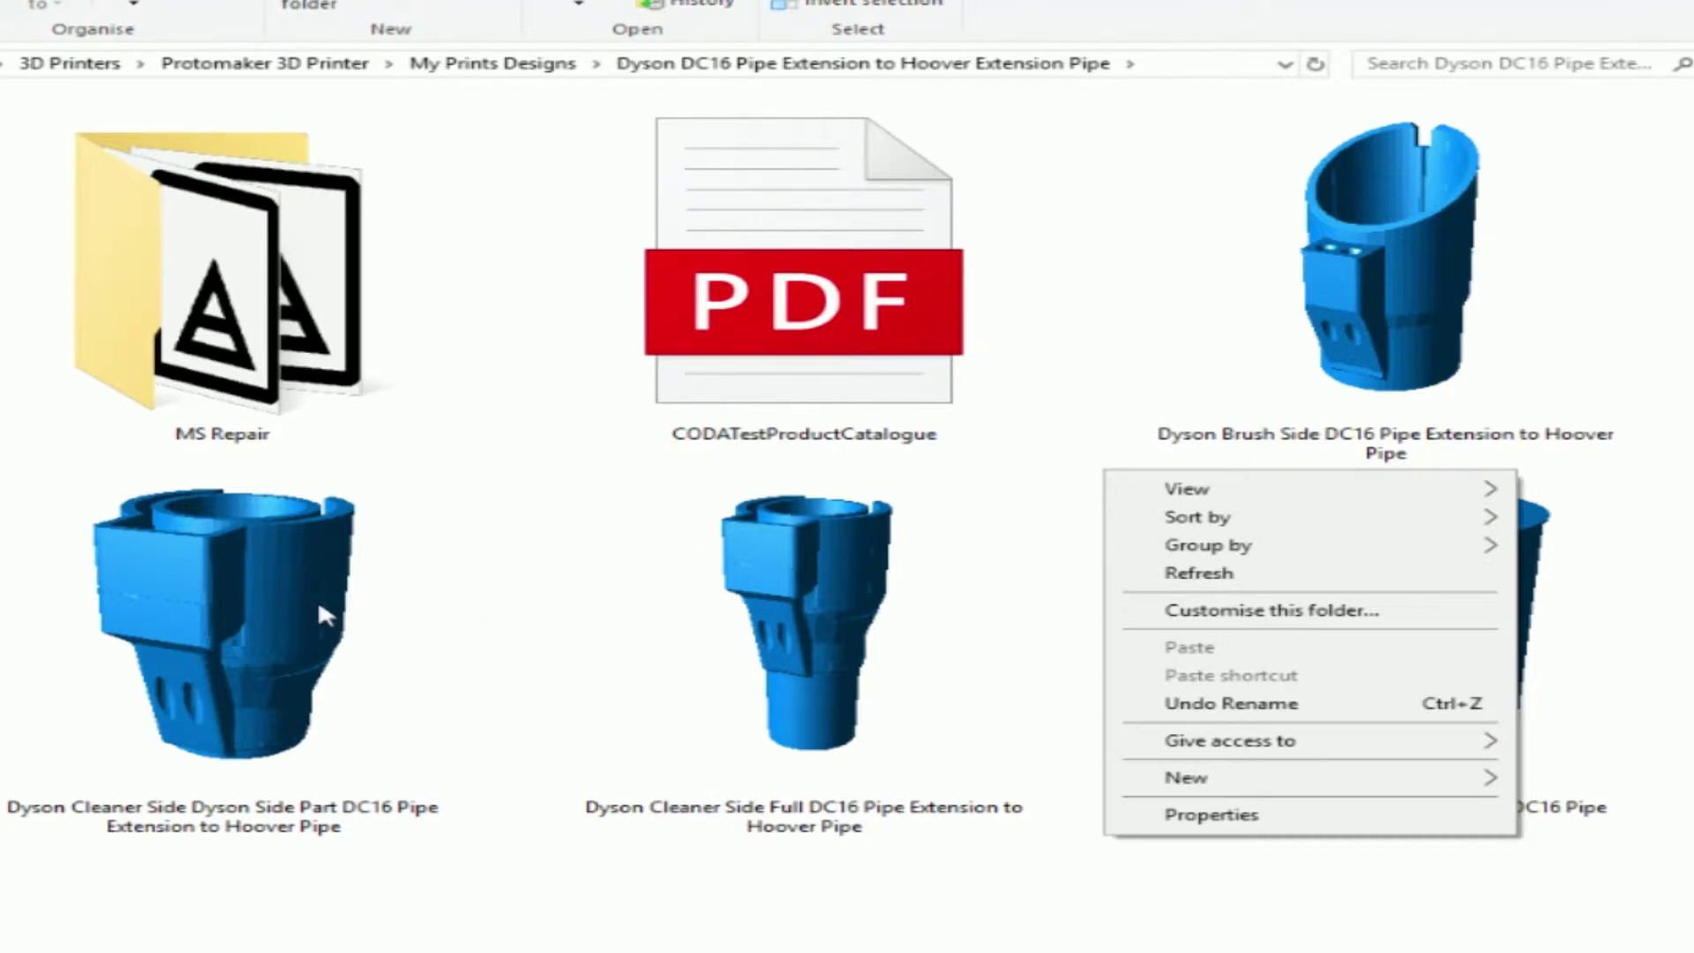
left_click(296, 586)
left_click_drag(297, 585, 458, 612)
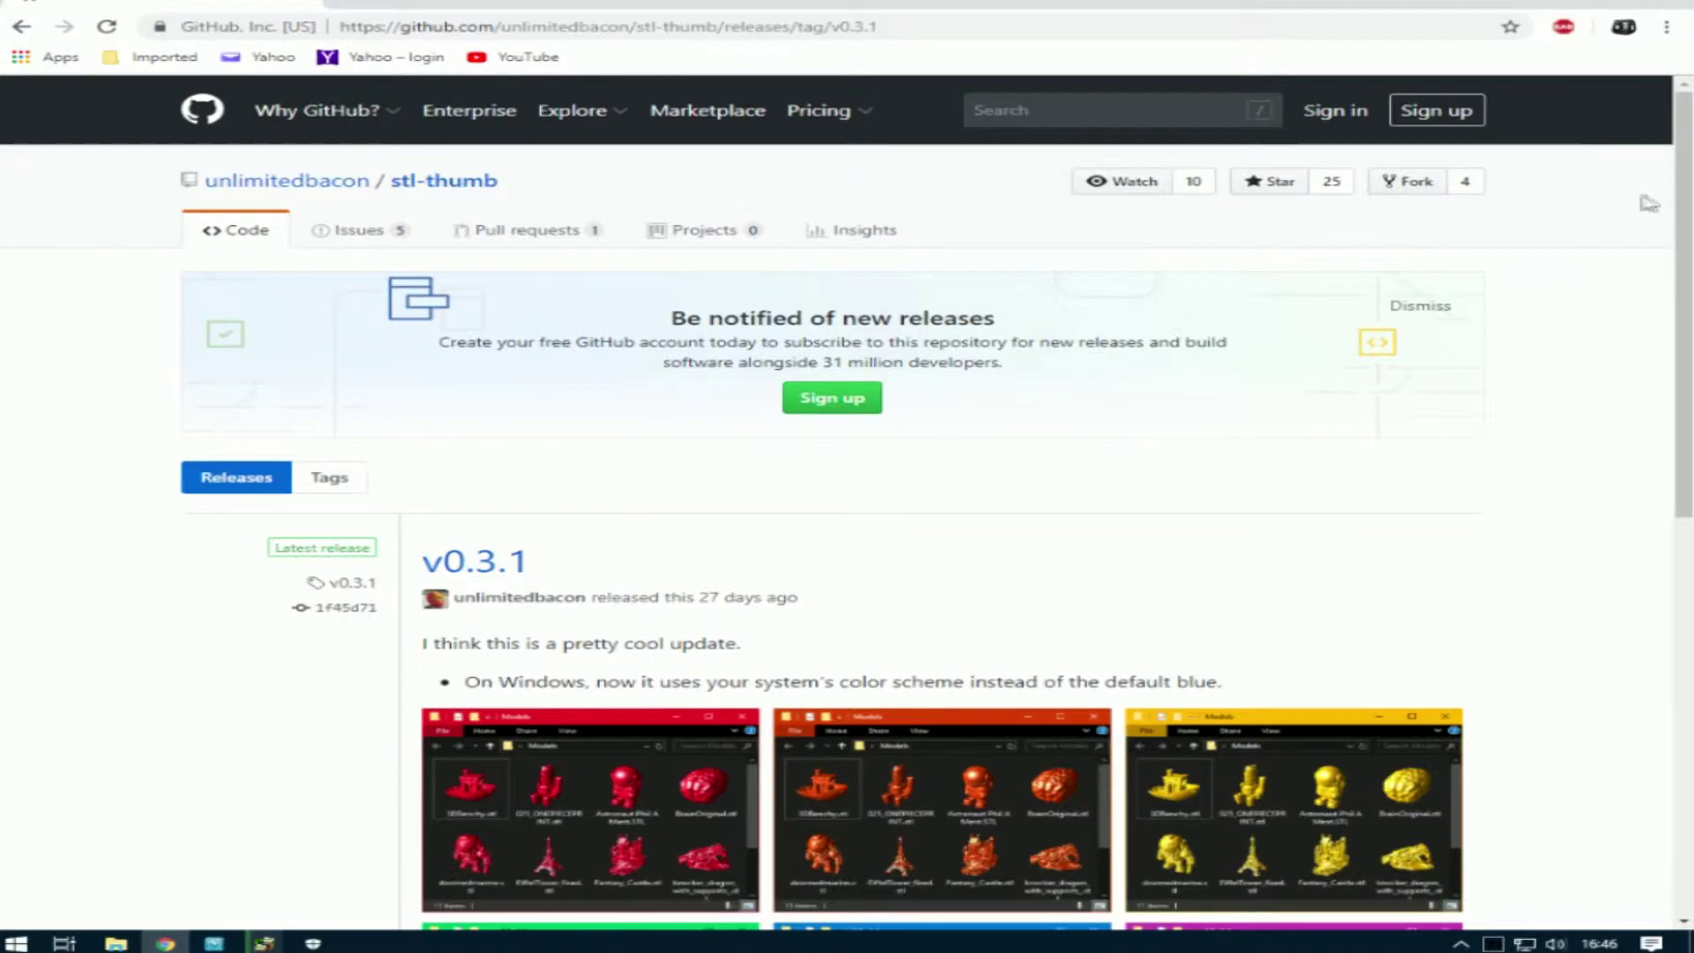
Scroll through the stl-thumb v0.3.1 release notes down to the Assets
scroll(1606, 216, "down", 2)
scroll(1611, 310, "down", 3)
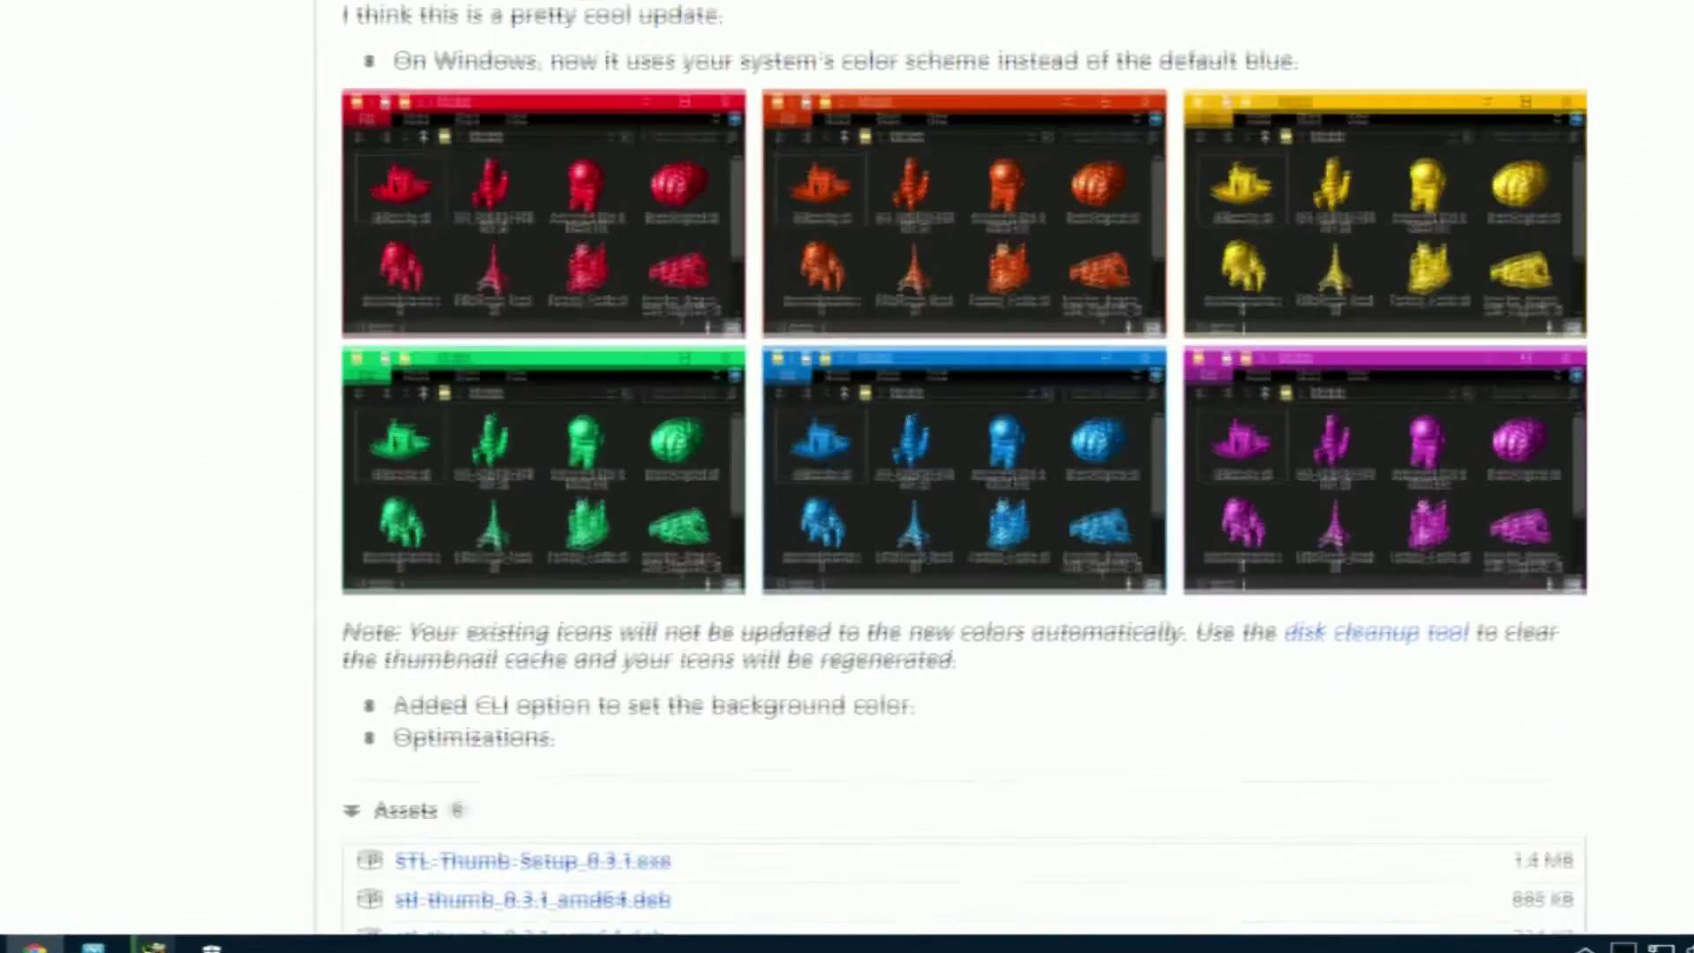
scroll(896, 476, "down", 3)
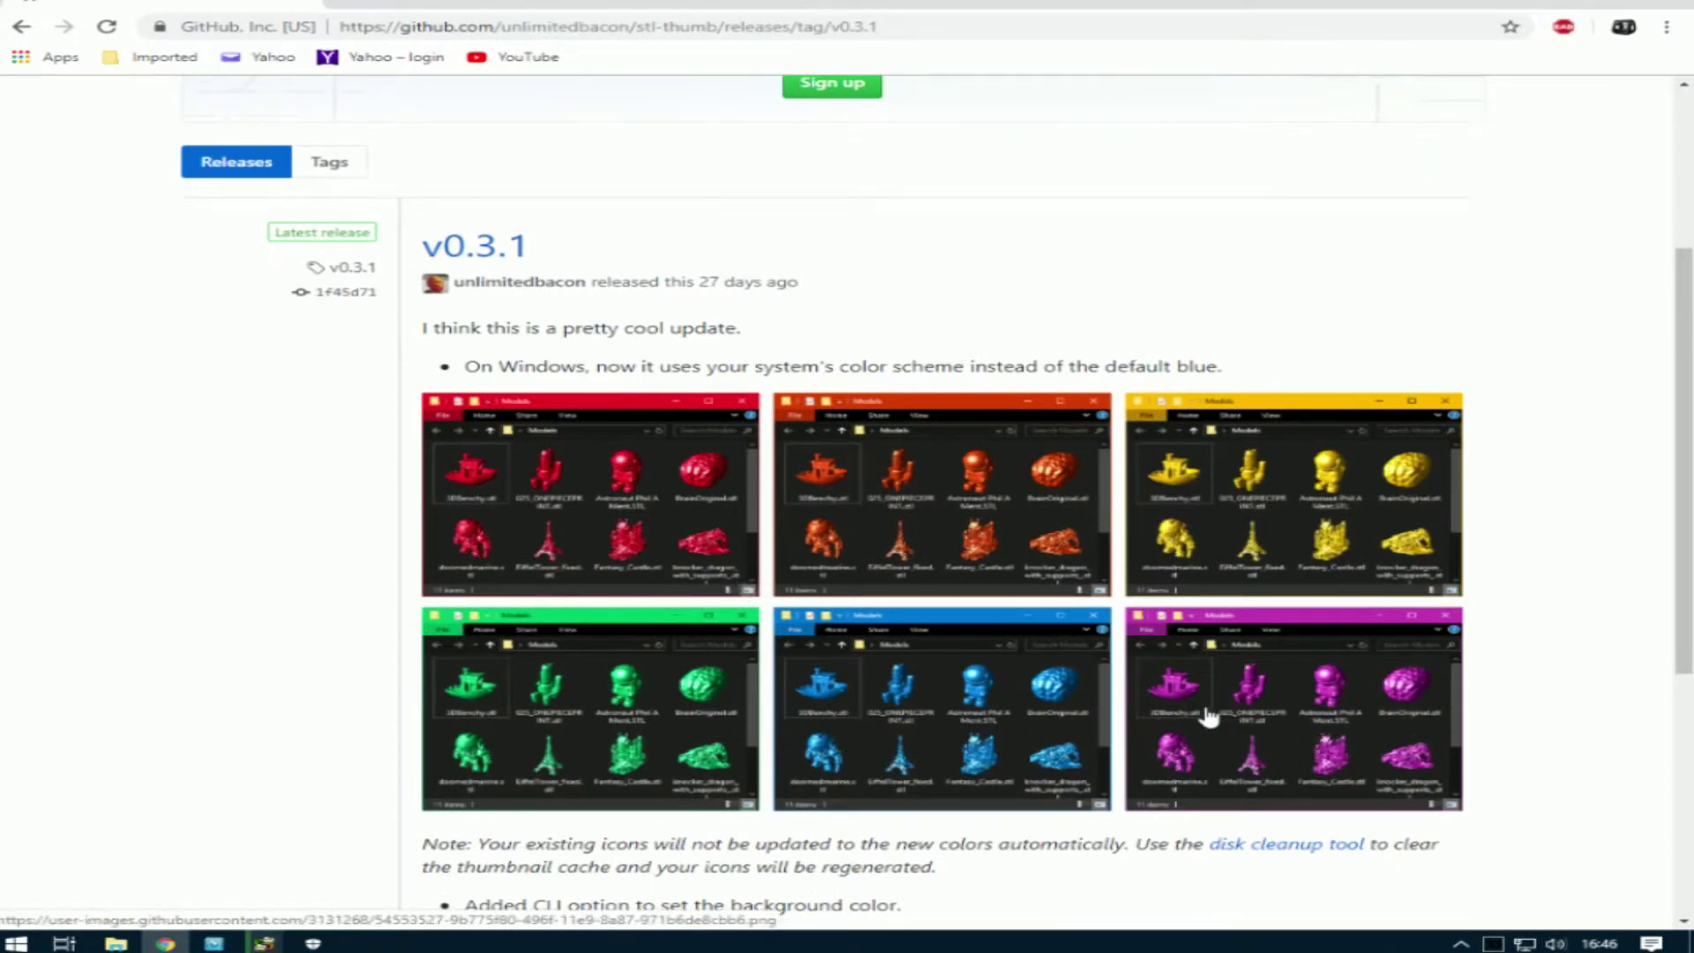
scroll(1209, 717, "down", 1)
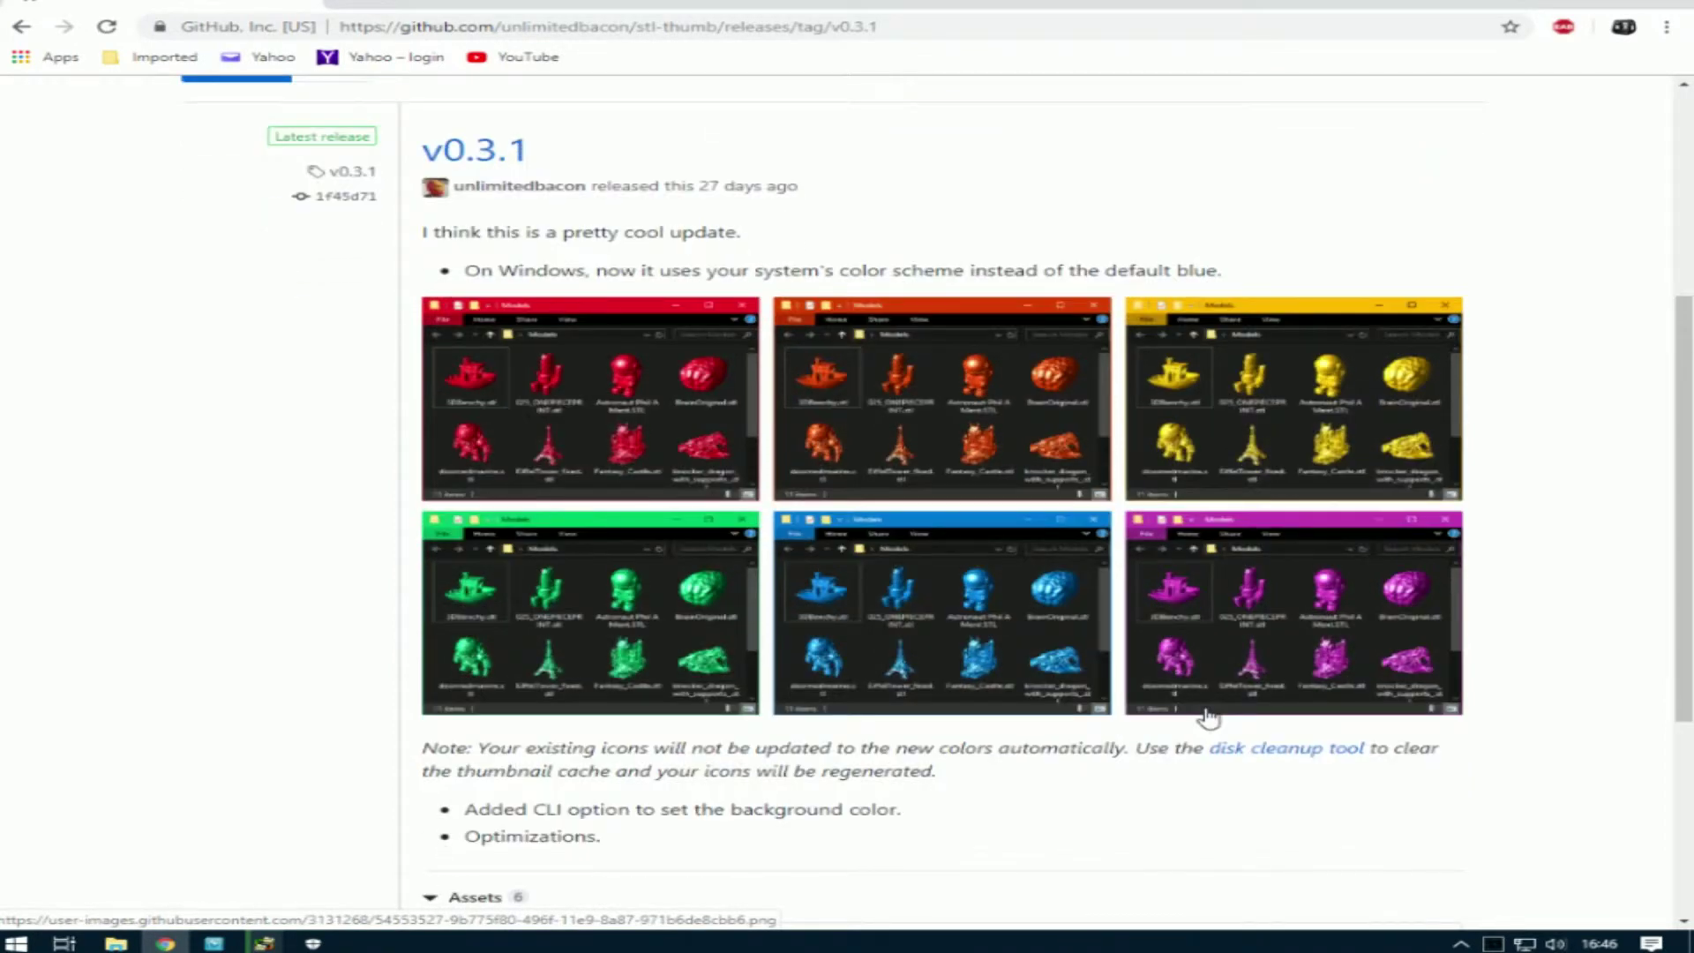
scroll(1209, 716, "up", 4)
scroll(1209, 717, "down", 2)
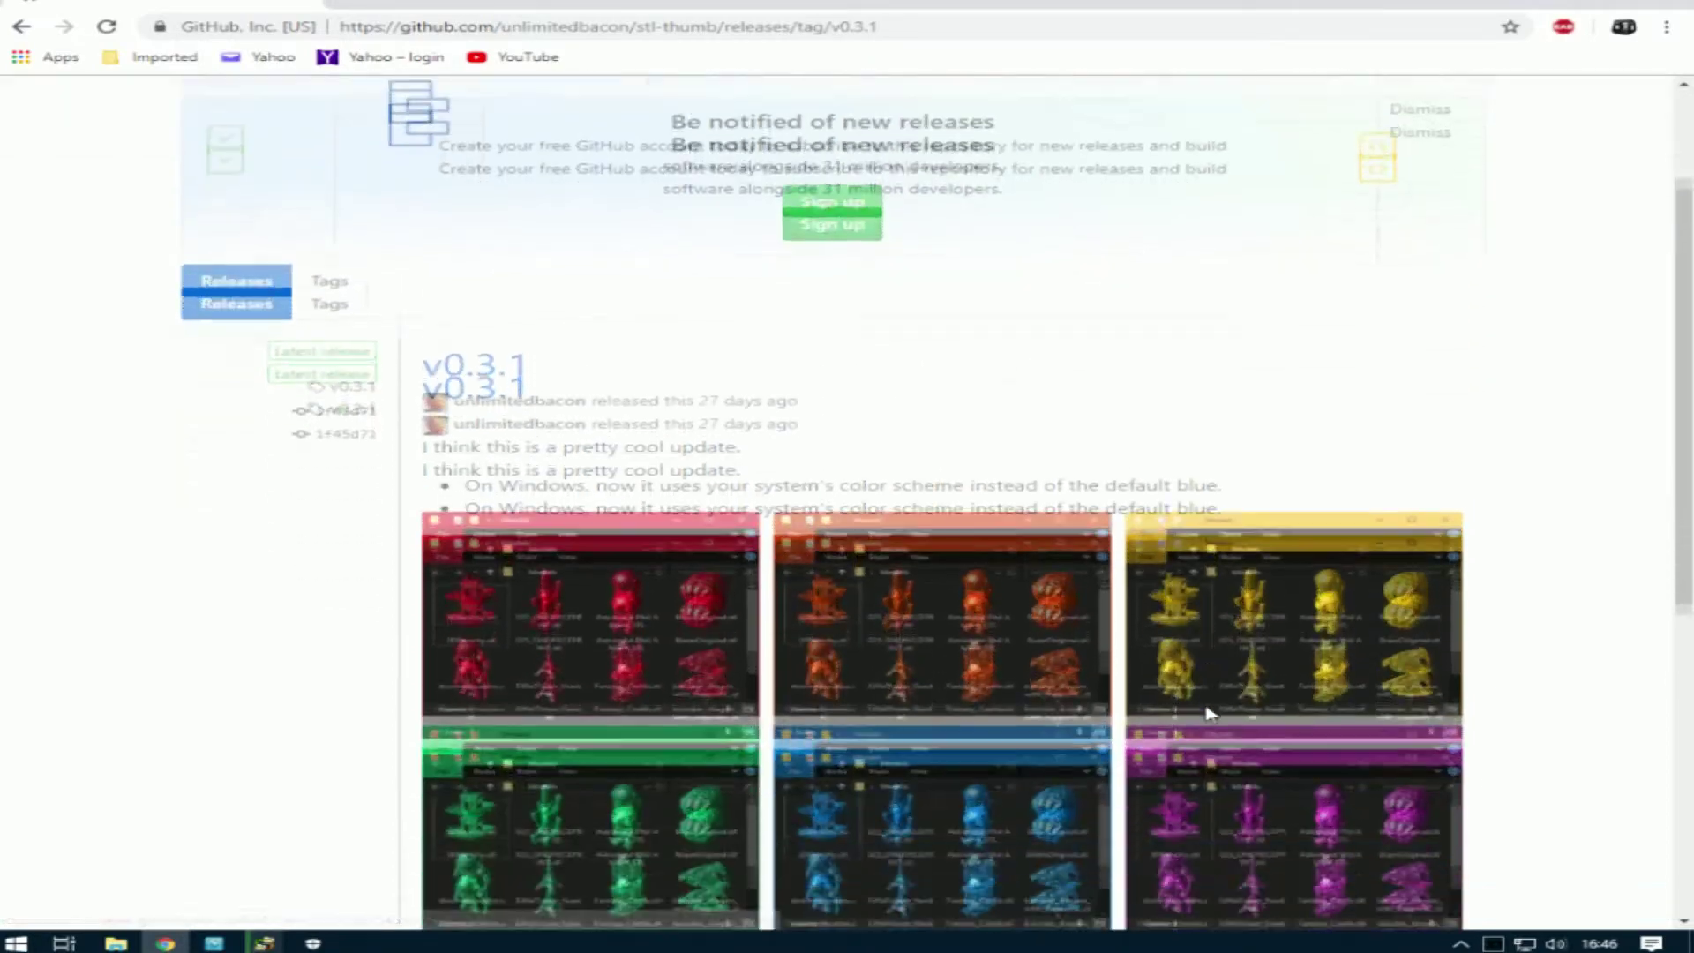
scroll(1209, 713, "down", 3)
scroll(1209, 715, "down", 1)
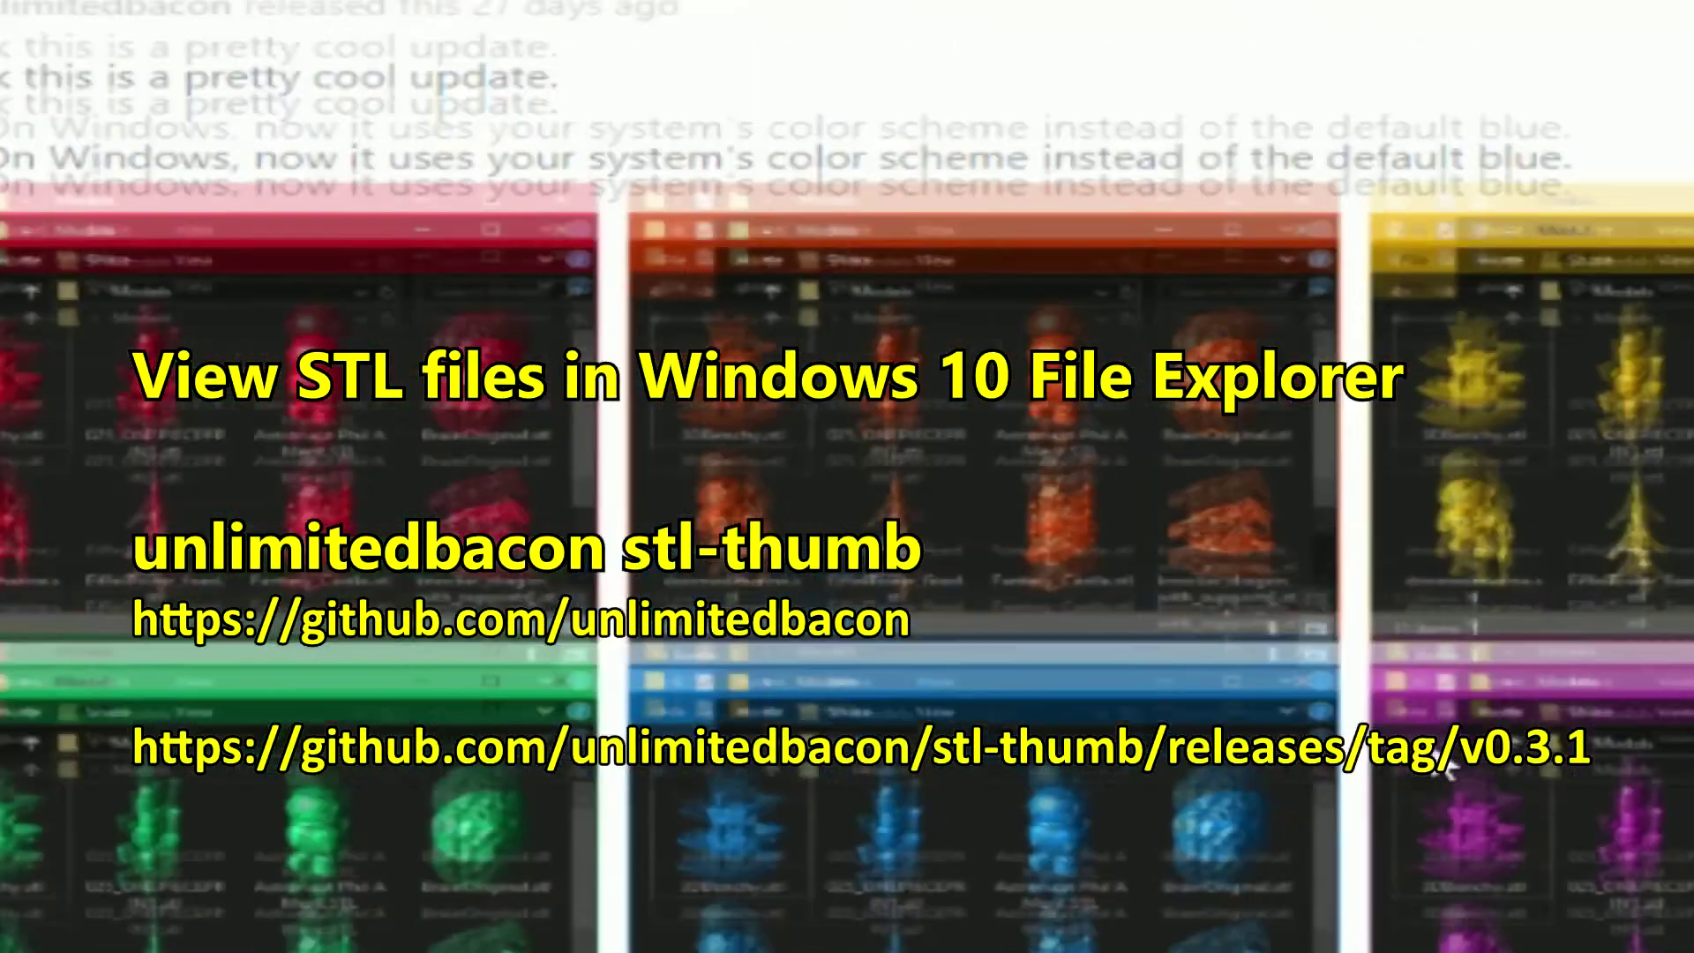
Scroll back up the stl-thumb v0.3.1 release page
scroll(847, 530, "up", 2)
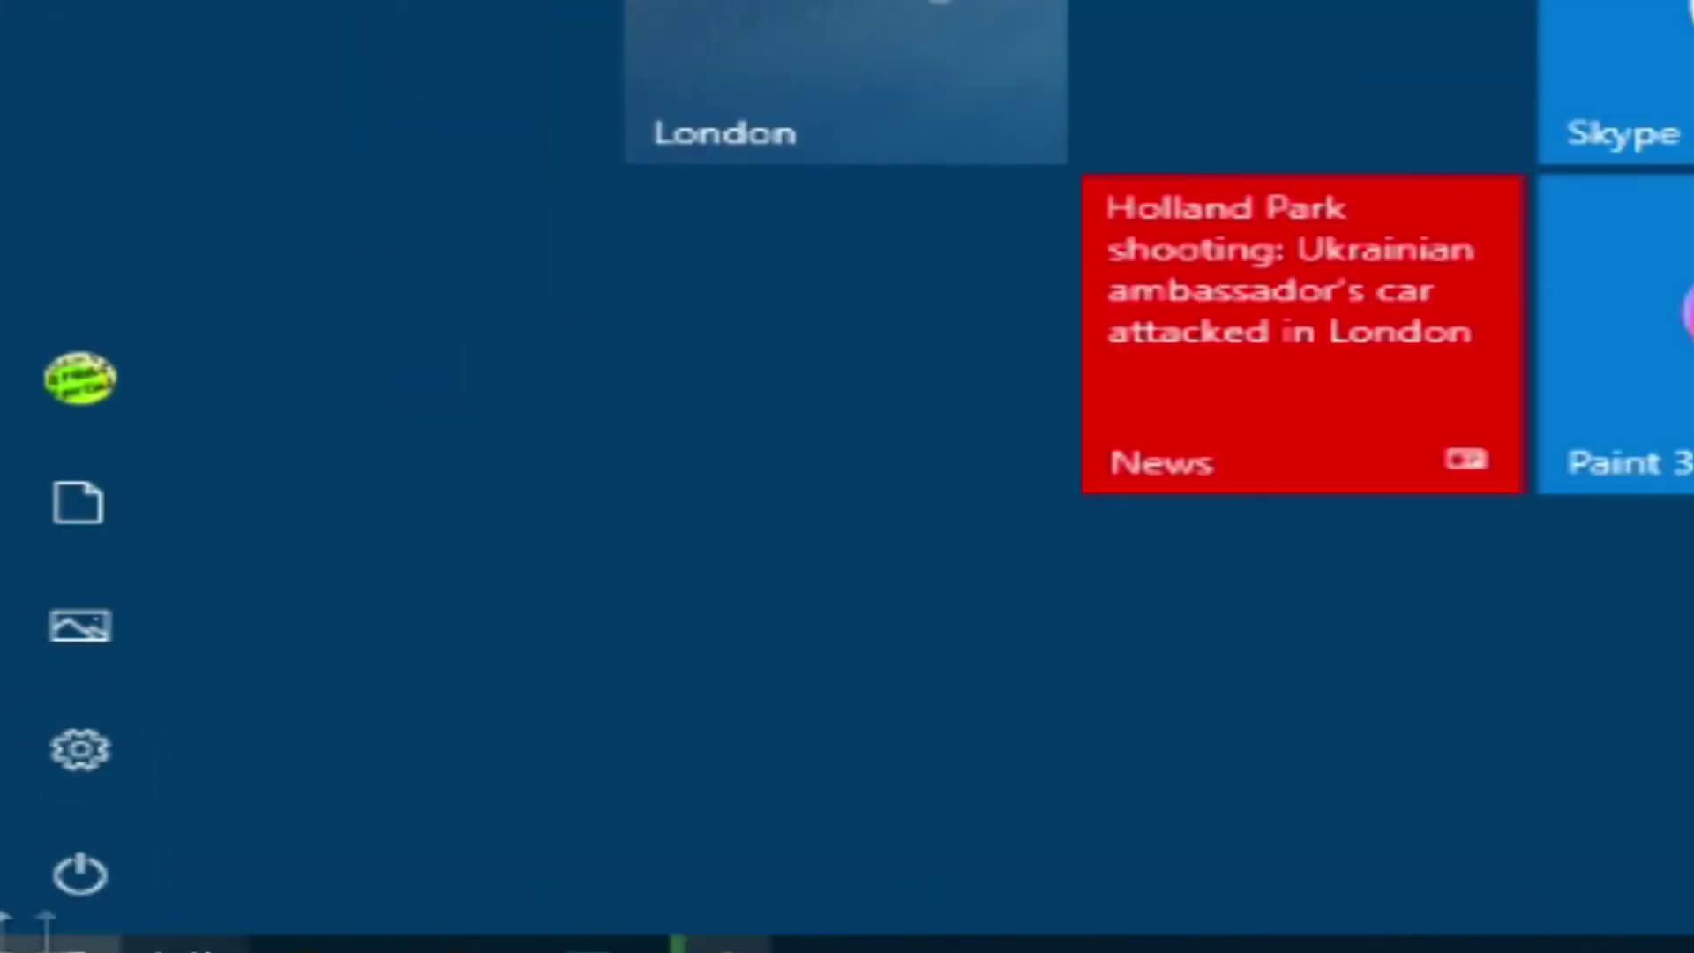
Open the Win+X quick-link menu from the Start button
right_click(44, 942)
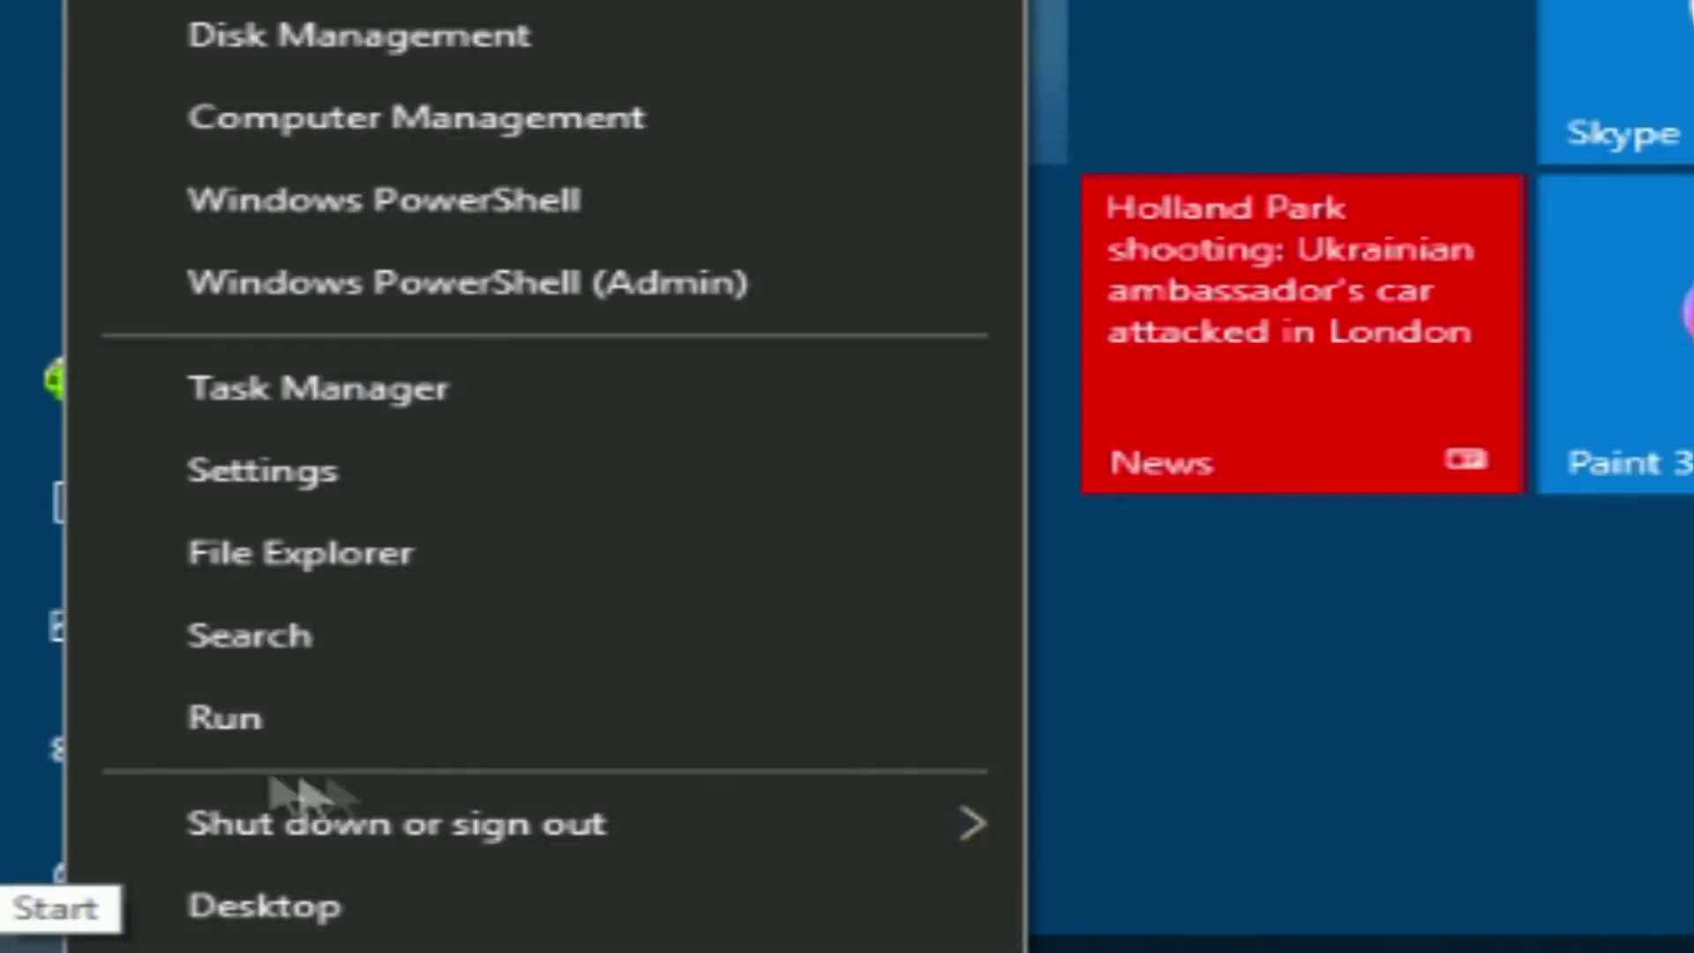